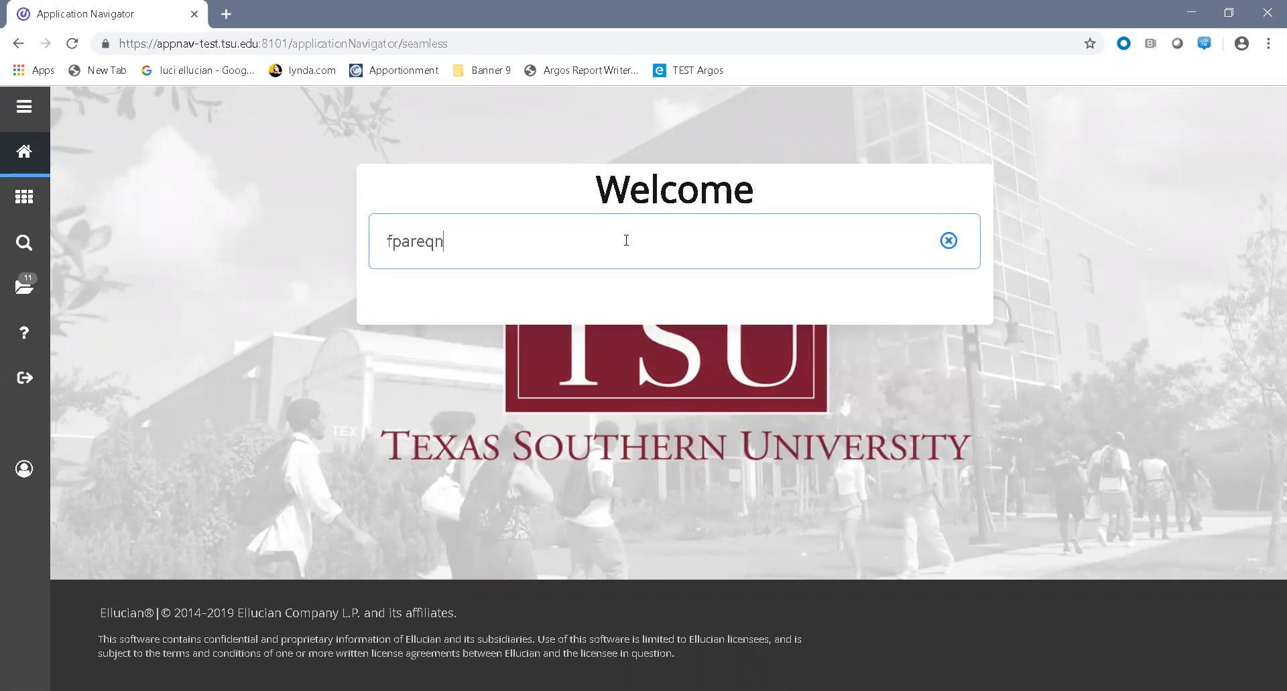
Step: Open the FPAREQN requisition form, start a new requisition, and set its delivery date to 06/11/2019
click(477, 302)
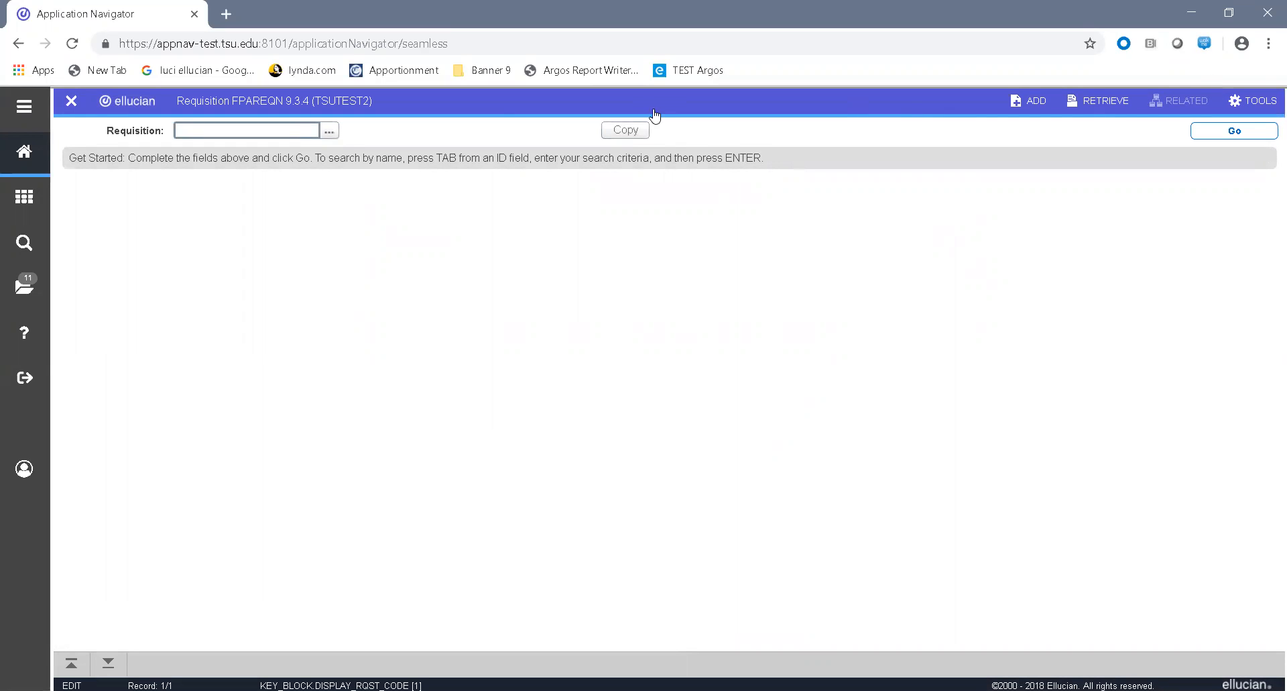
click(1233, 134)
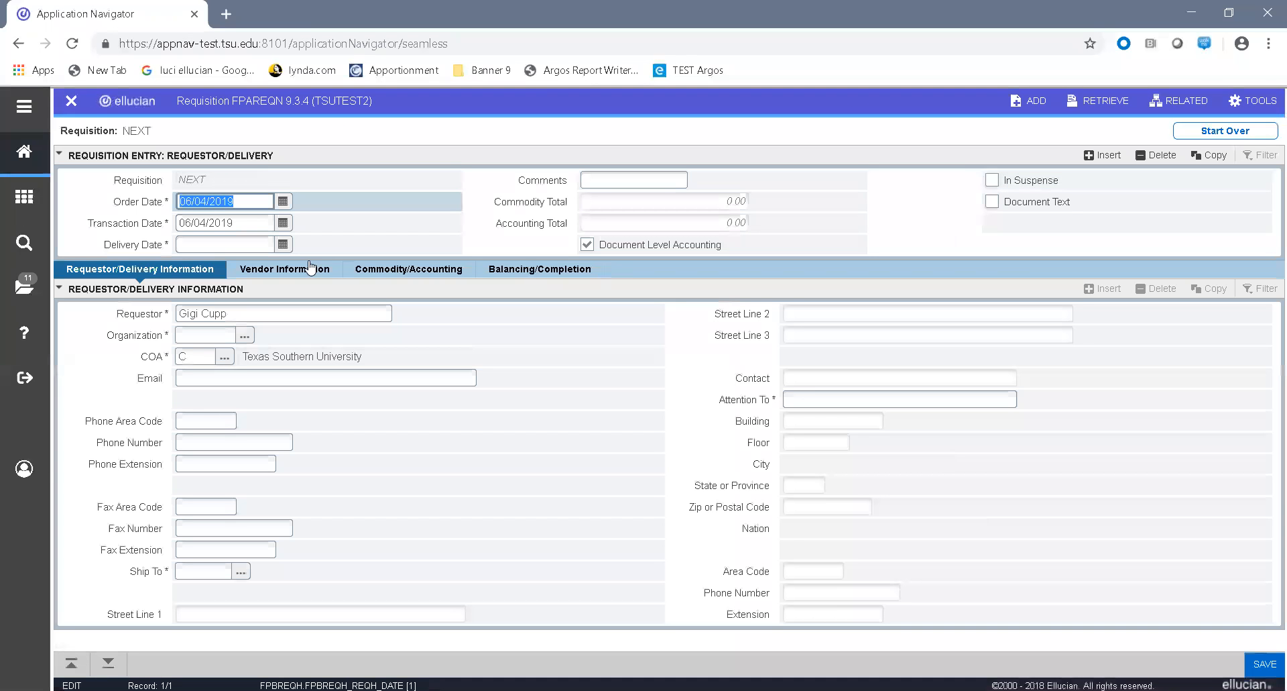
click(259, 242)
click(284, 245)
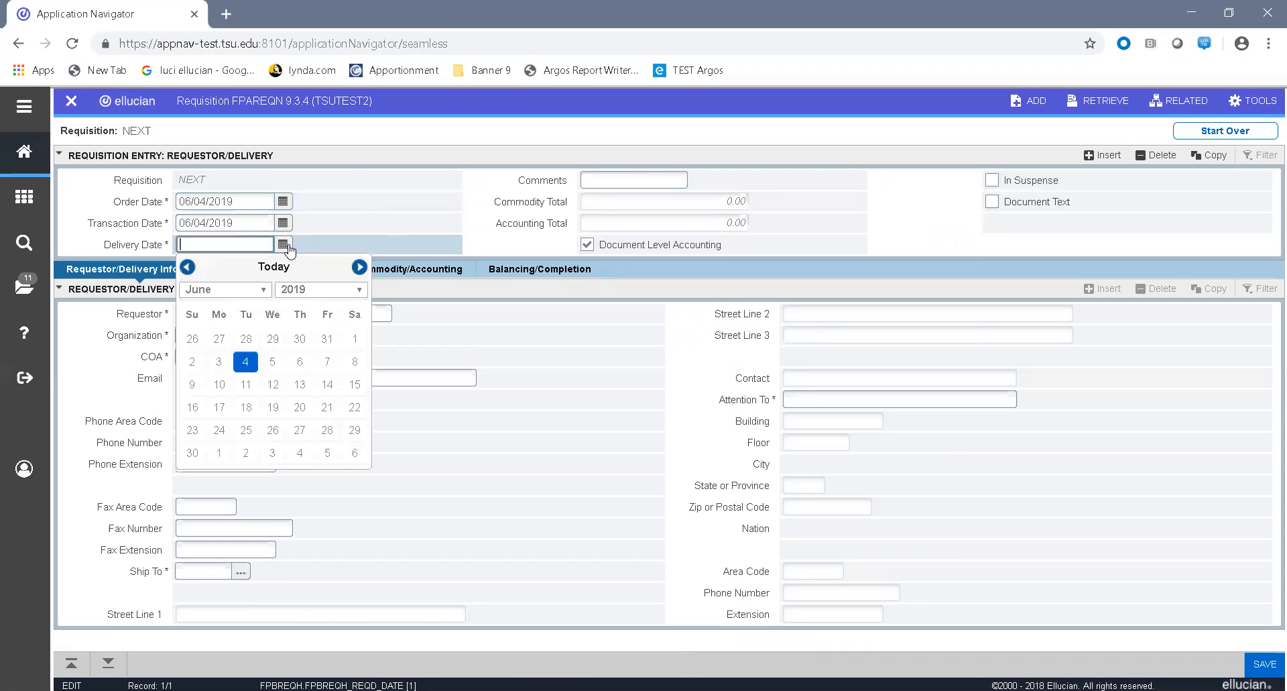
click(242, 384)
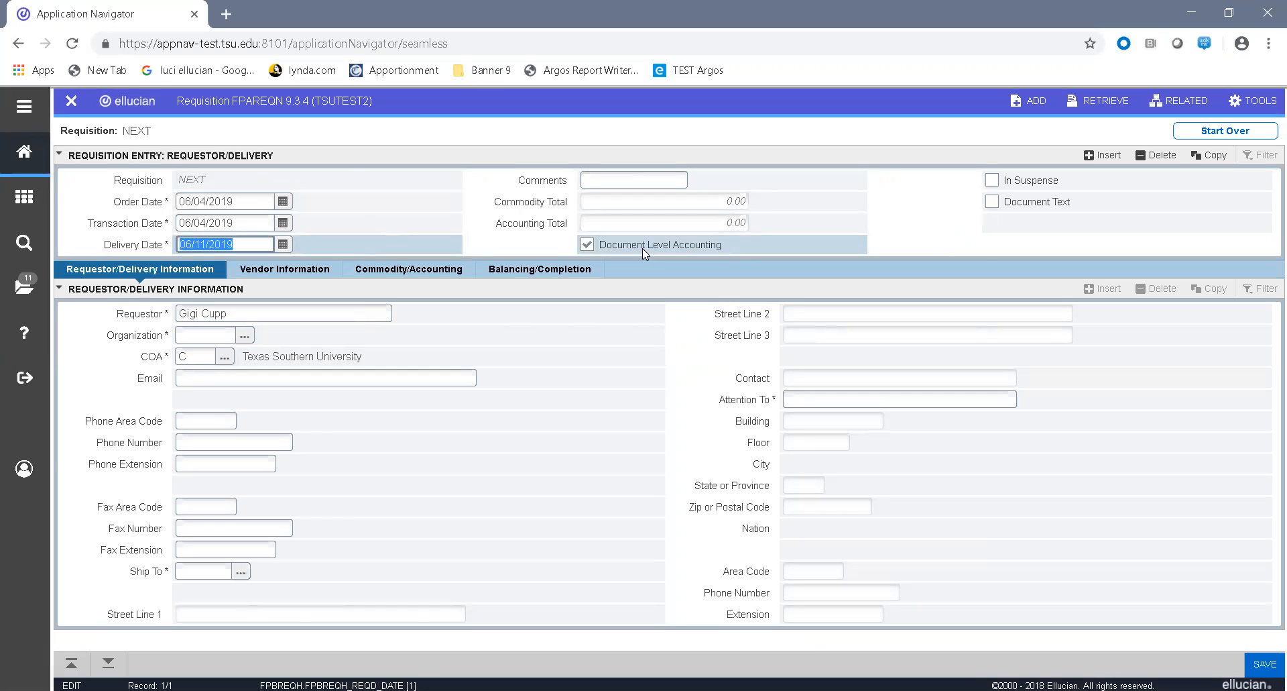
click(588, 245)
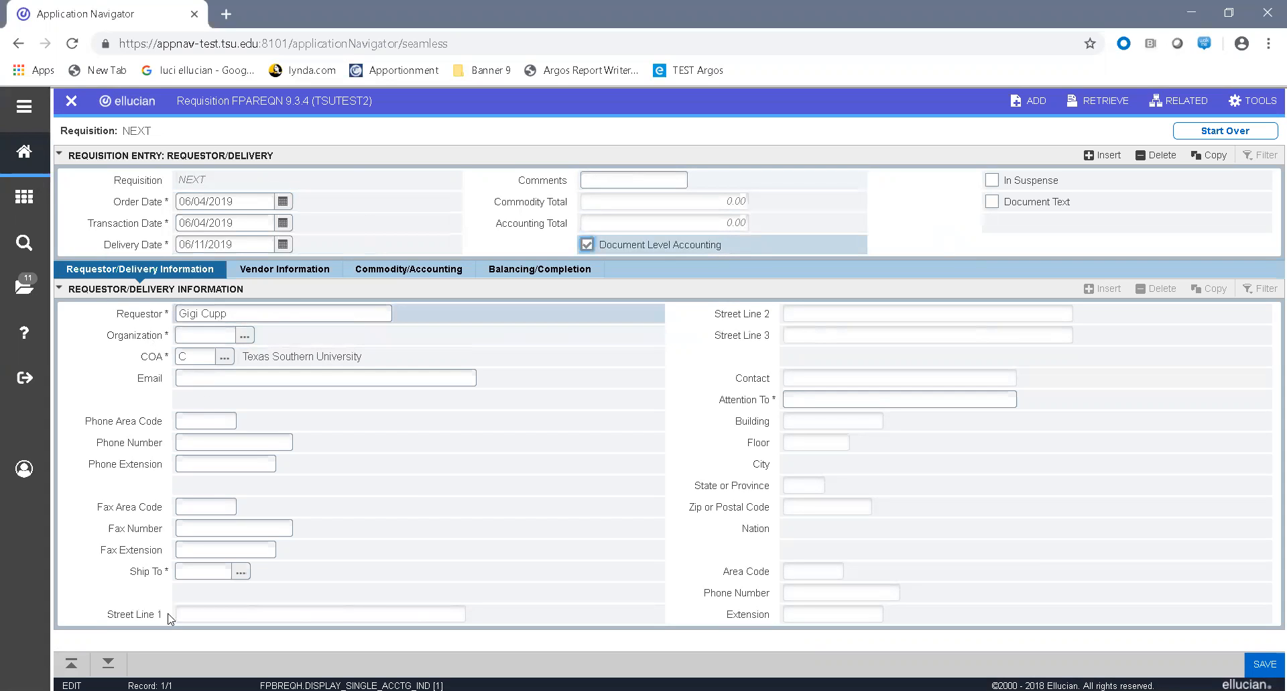
Step: Set the requestor's organization to 31200 and fill in the requestor's email address
click(104, 664)
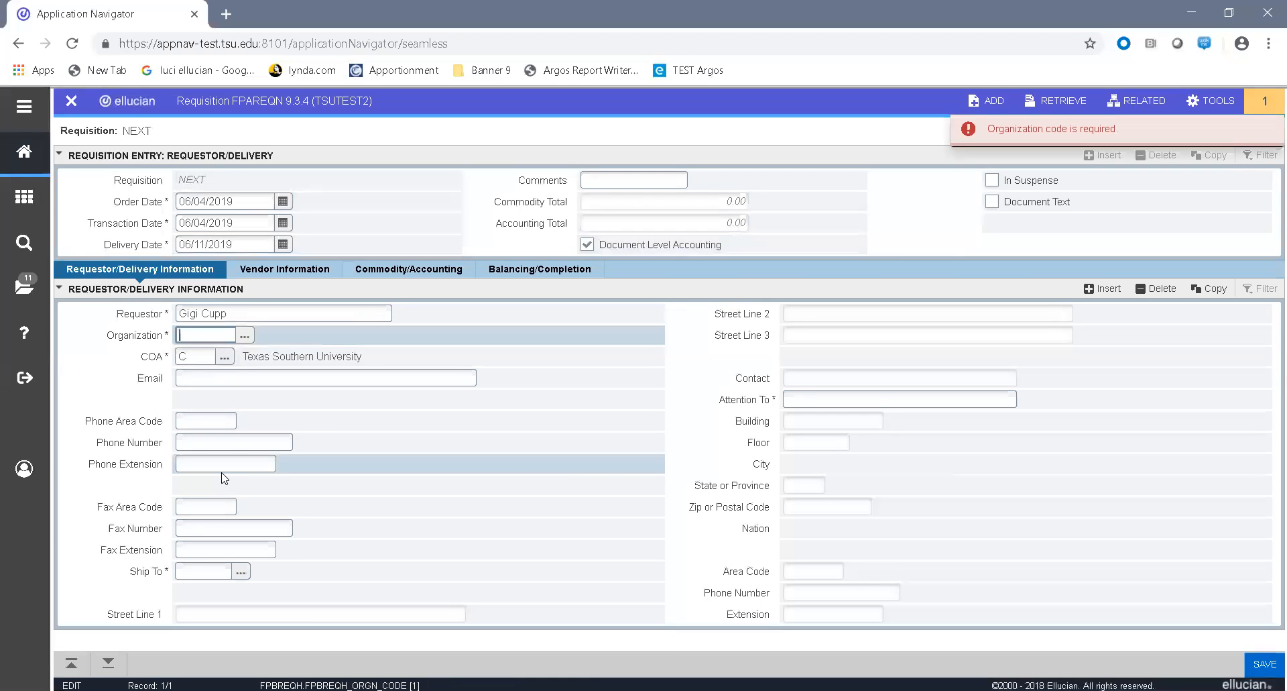
text(31200)
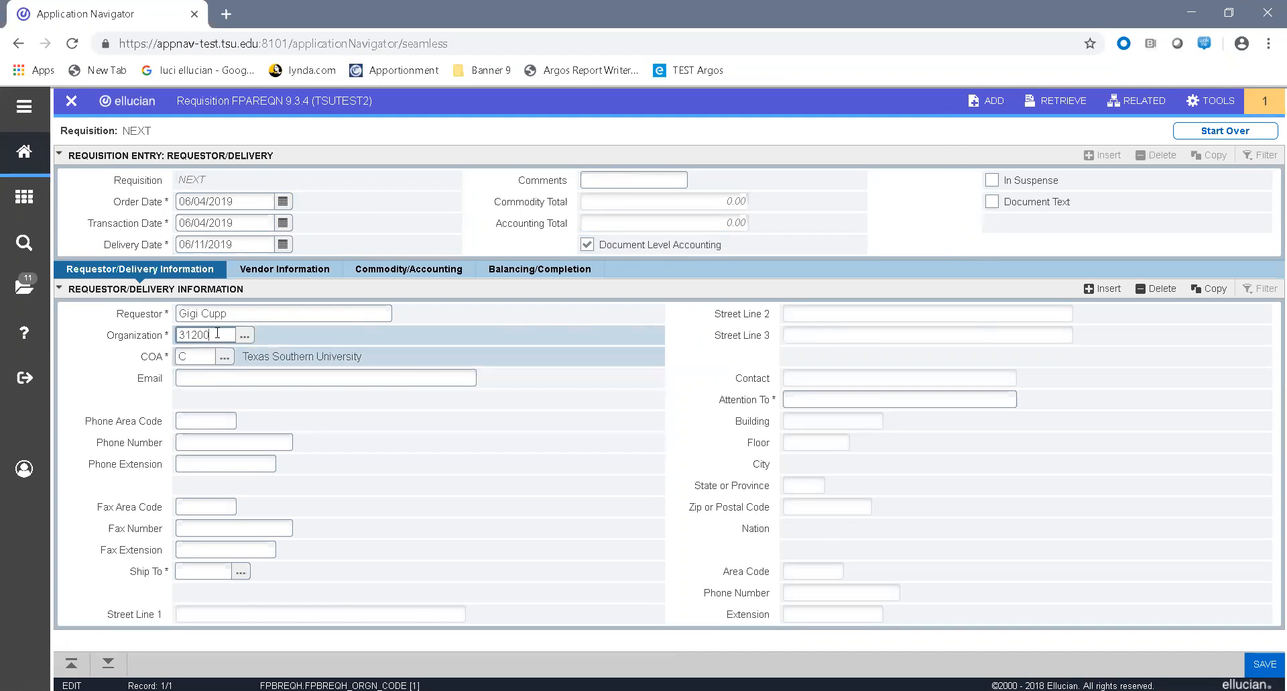
key(Tab)
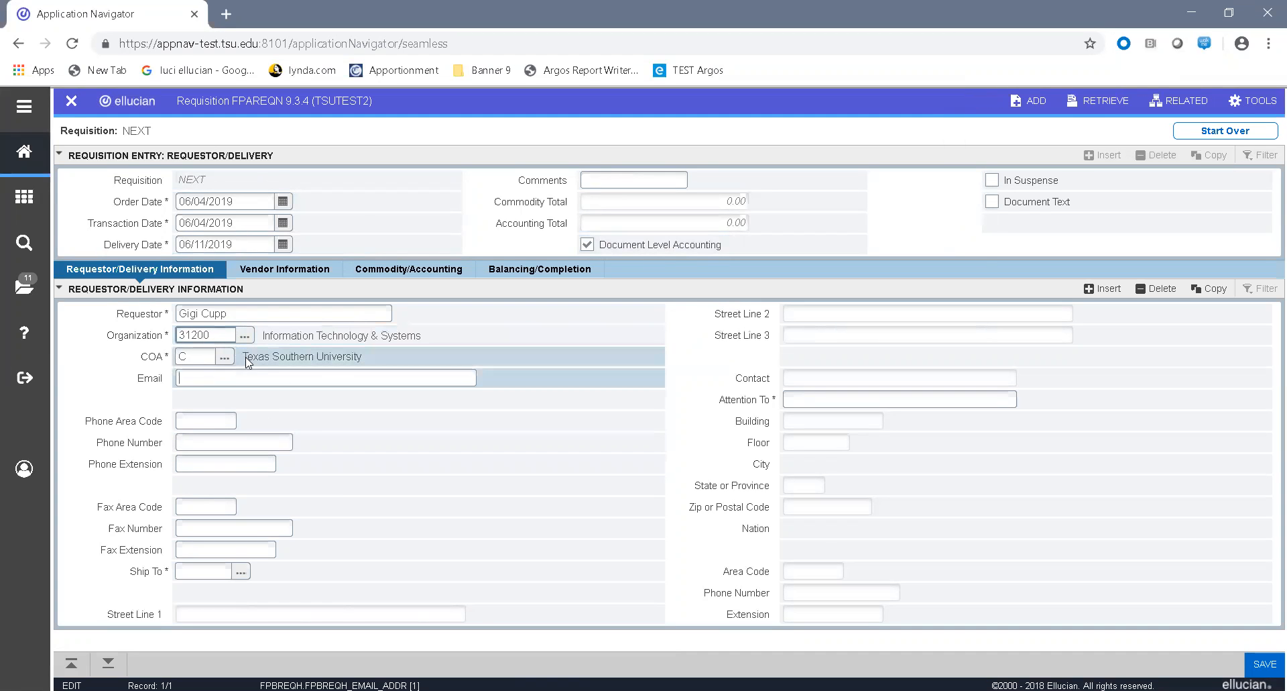
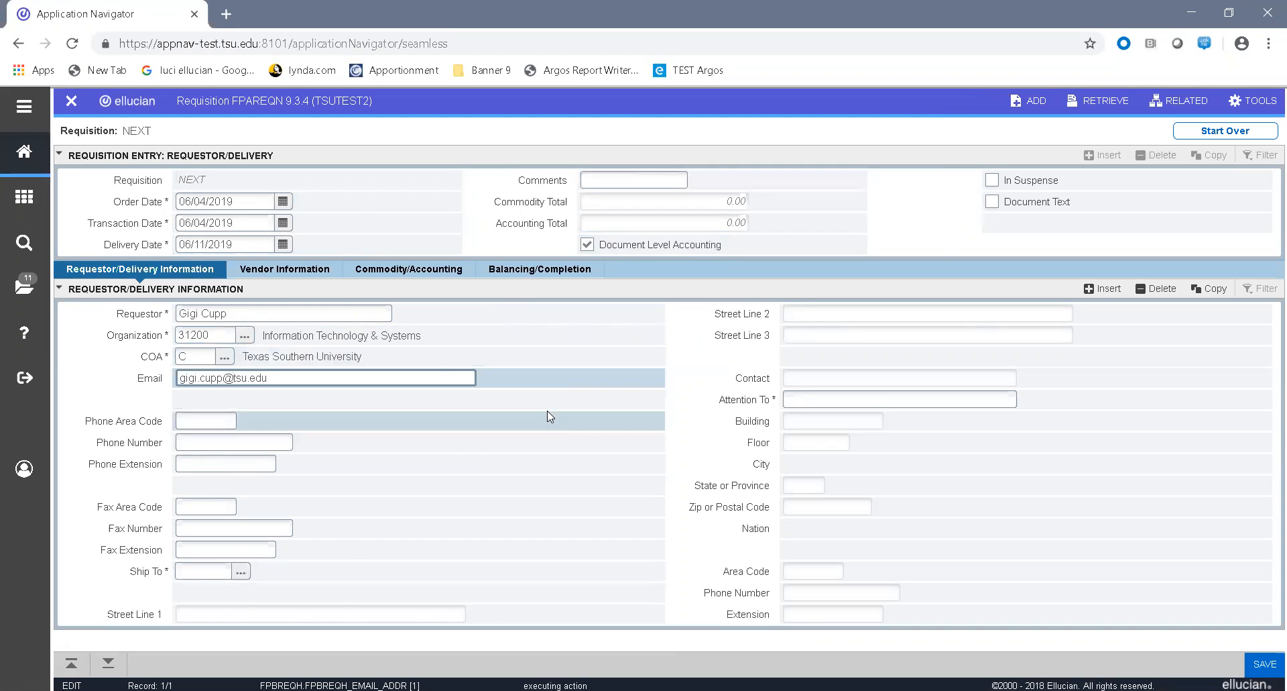
key(Tab)
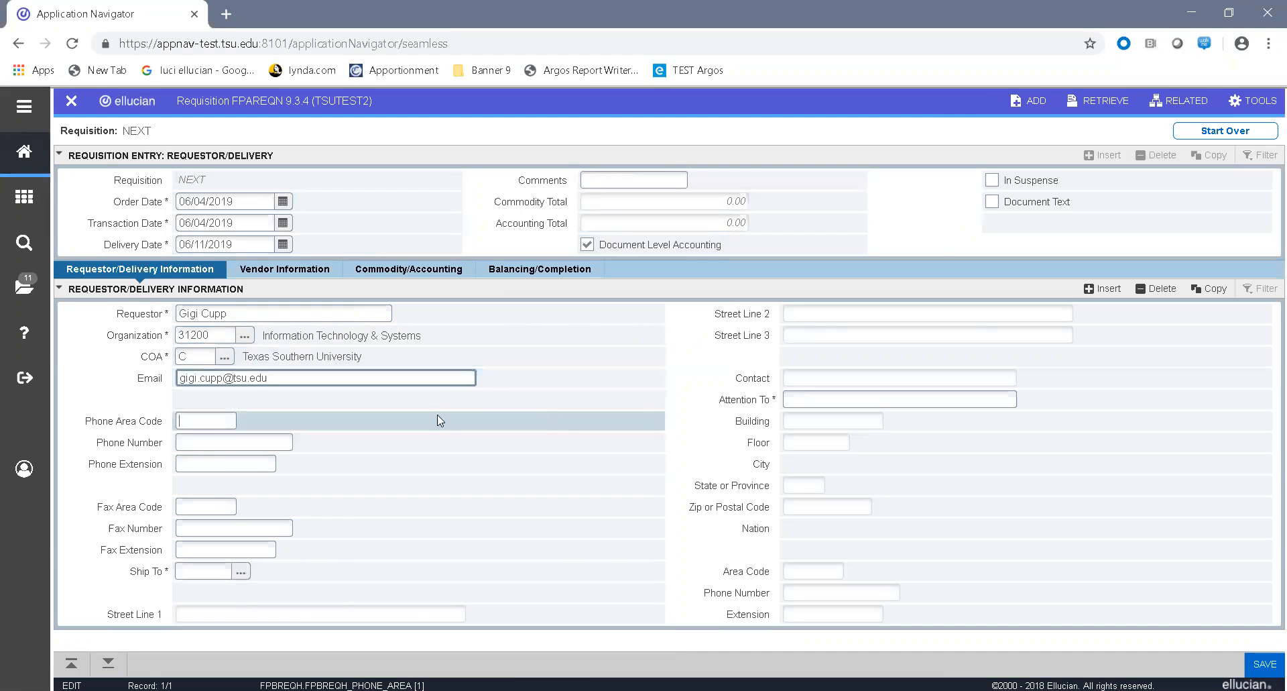
Step: Search the ship-to codes for warehouse and choose the last TSUWRE entry as the delivery location
click(201, 571)
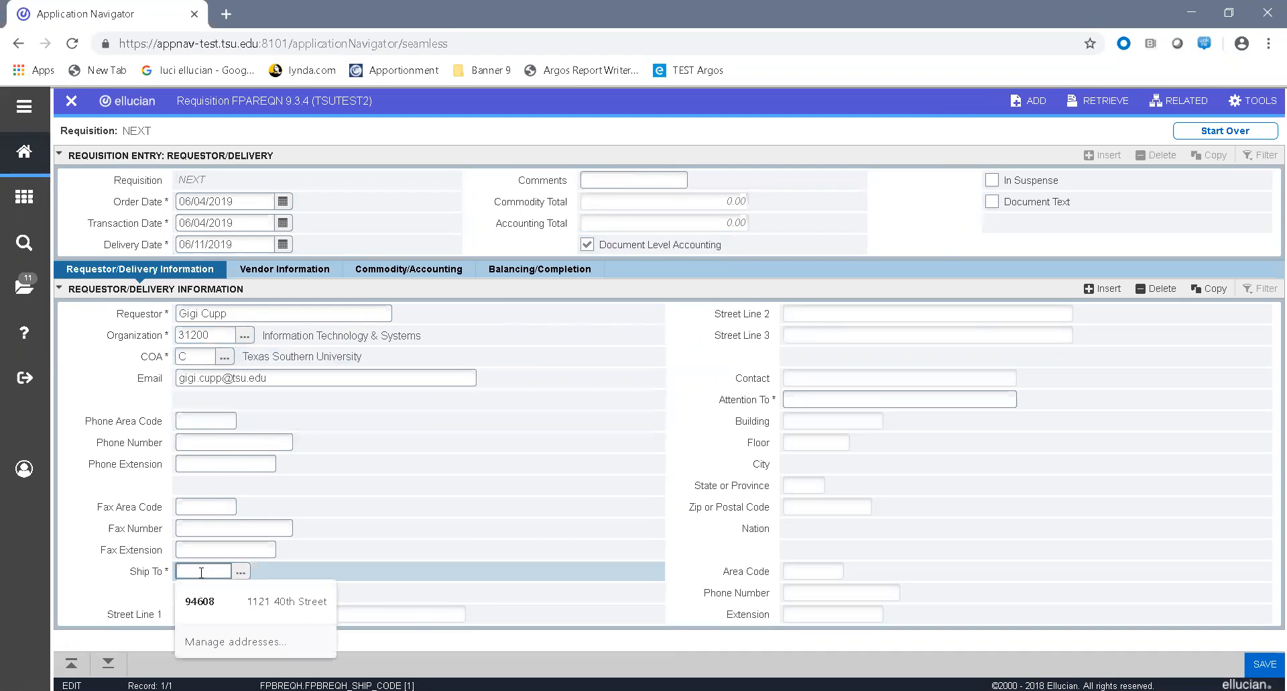
click(242, 574)
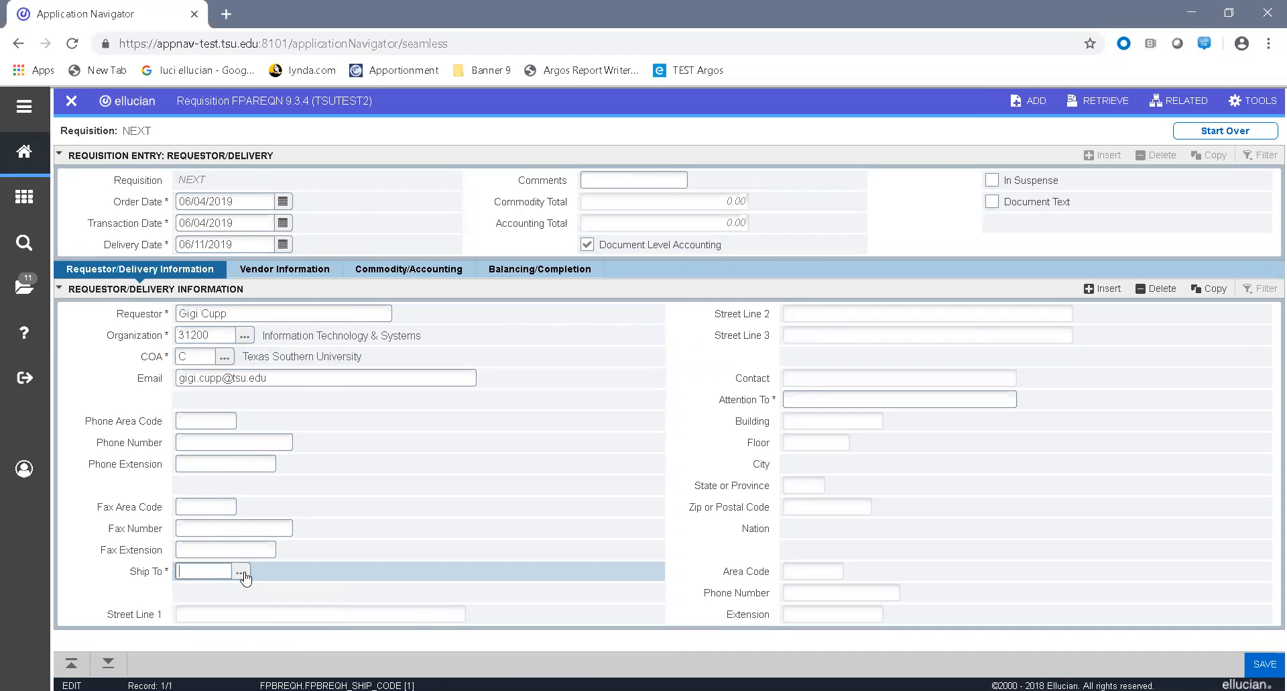
click(242, 572)
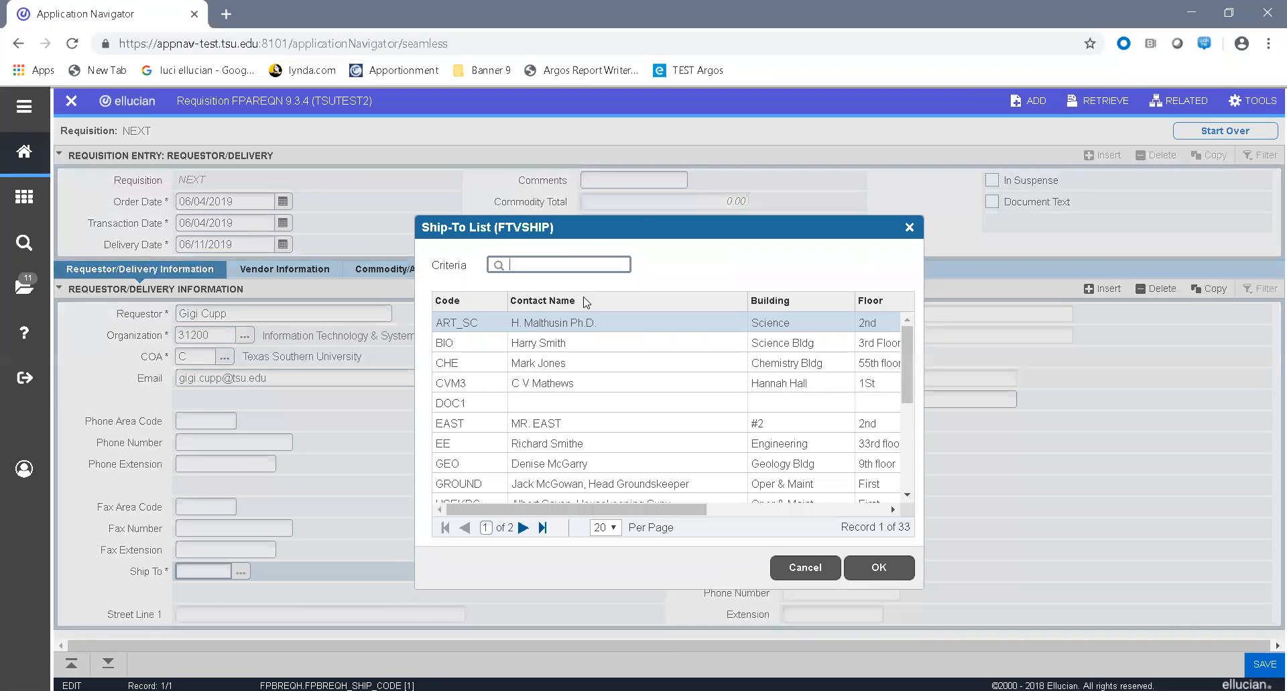
text(warehouse)
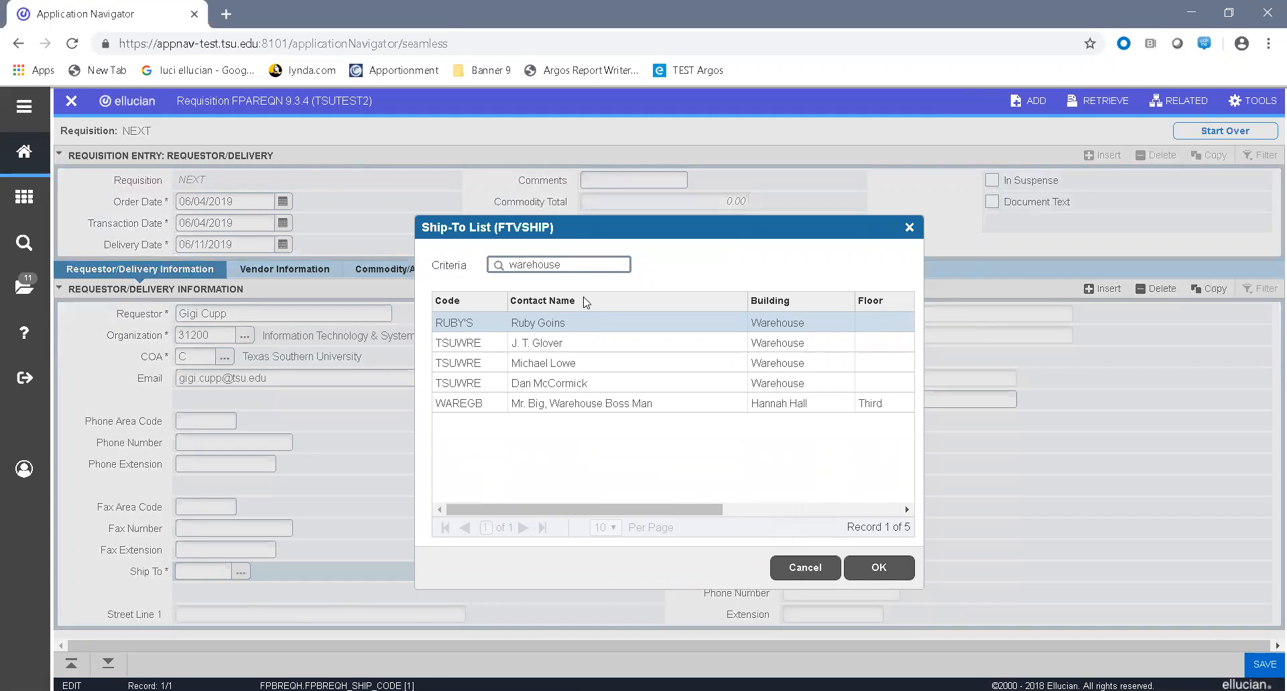
double_click(480, 383)
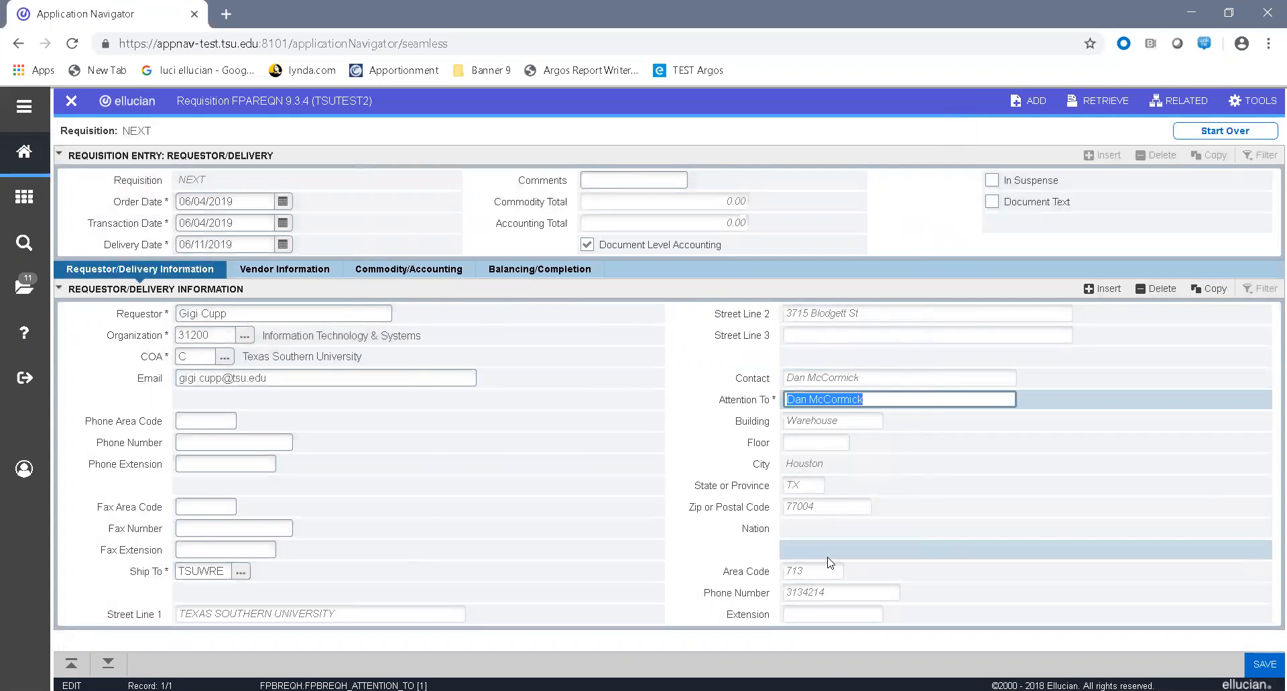
Step: In the vendor information, search vendors whose Last Name contains Office Depot and select the only non-terminated record
click(112, 664)
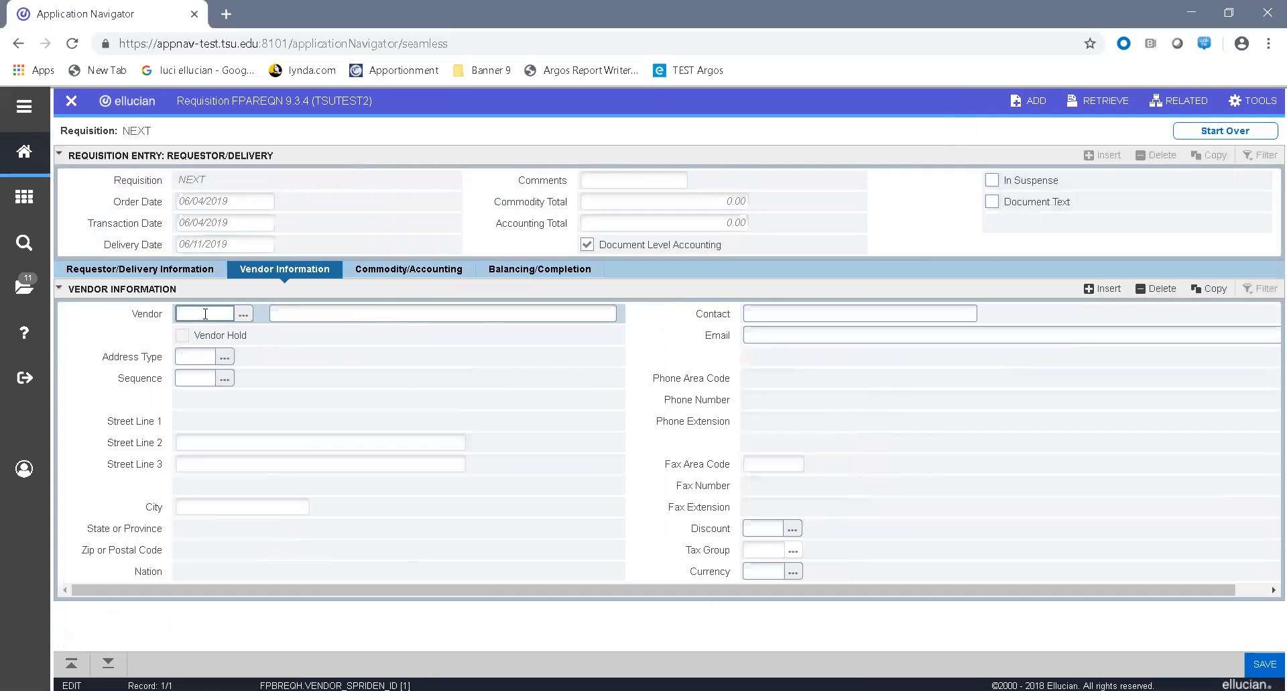
click(244, 315)
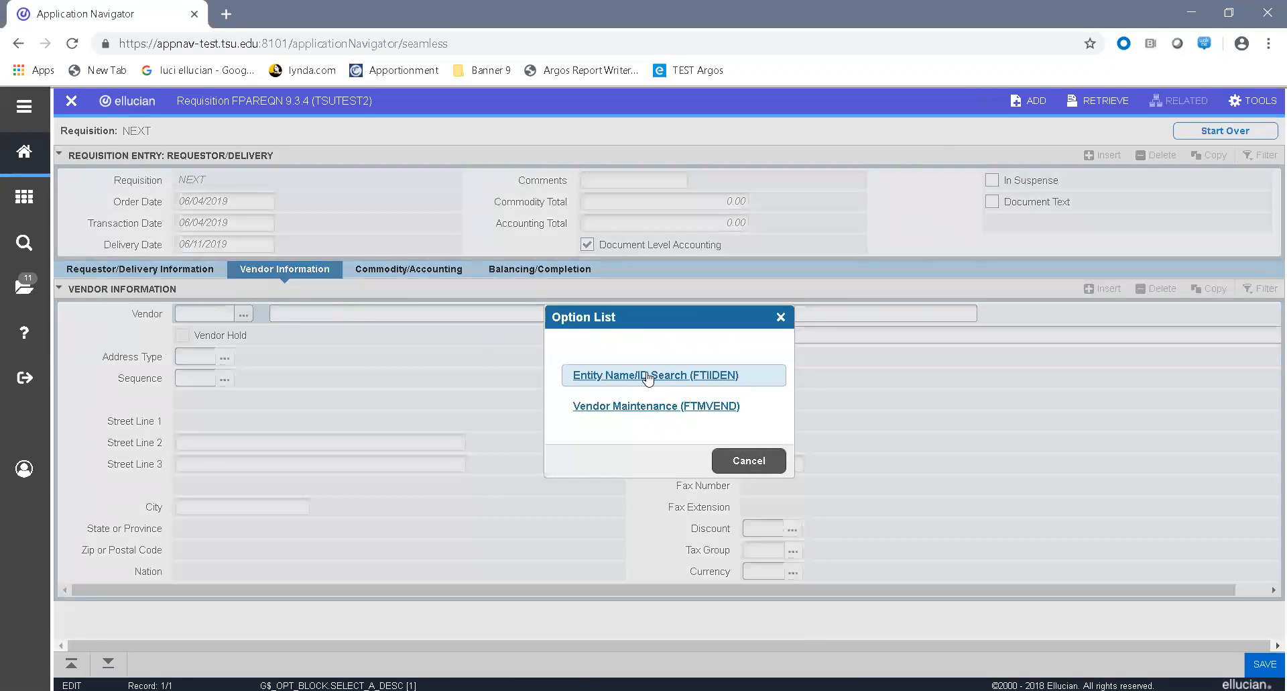
click(647, 378)
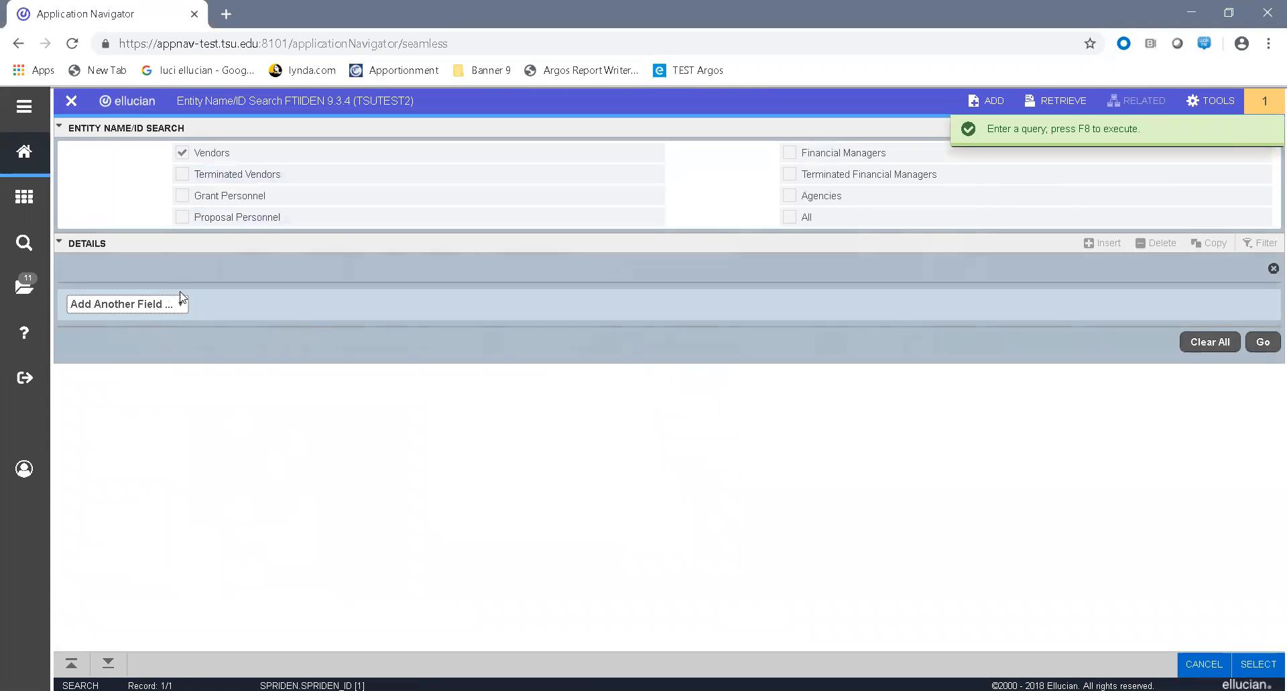
click(179, 303)
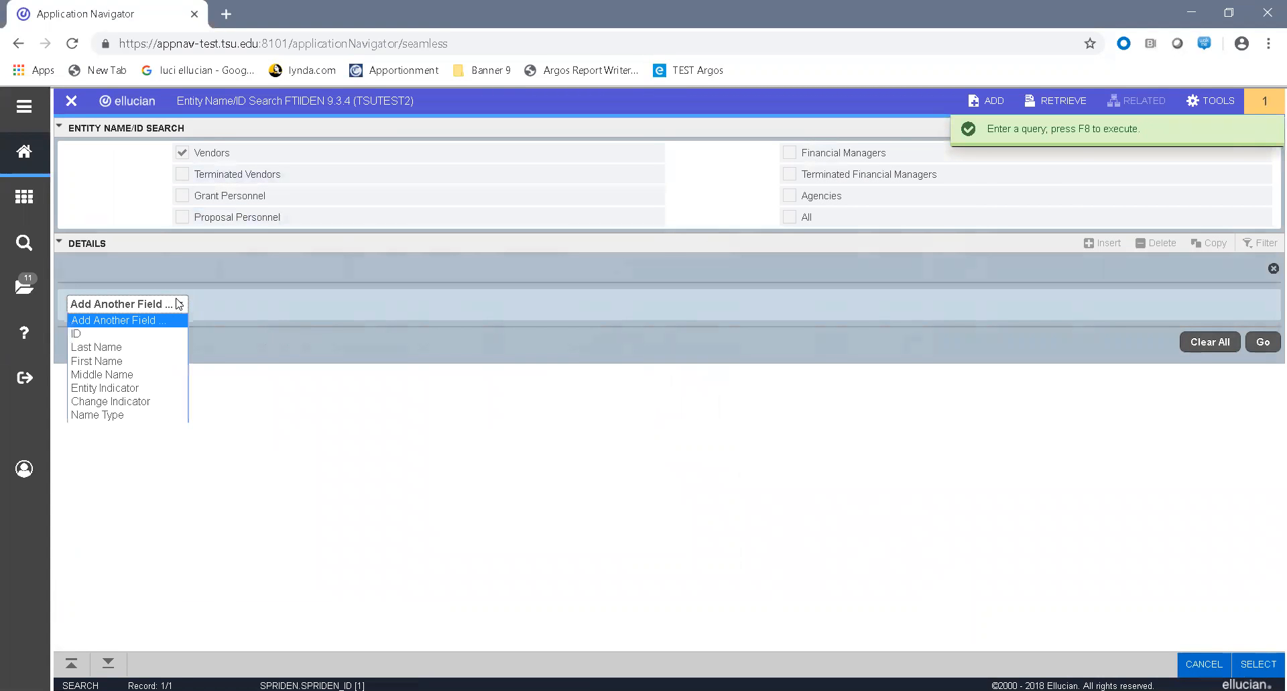
click(131, 347)
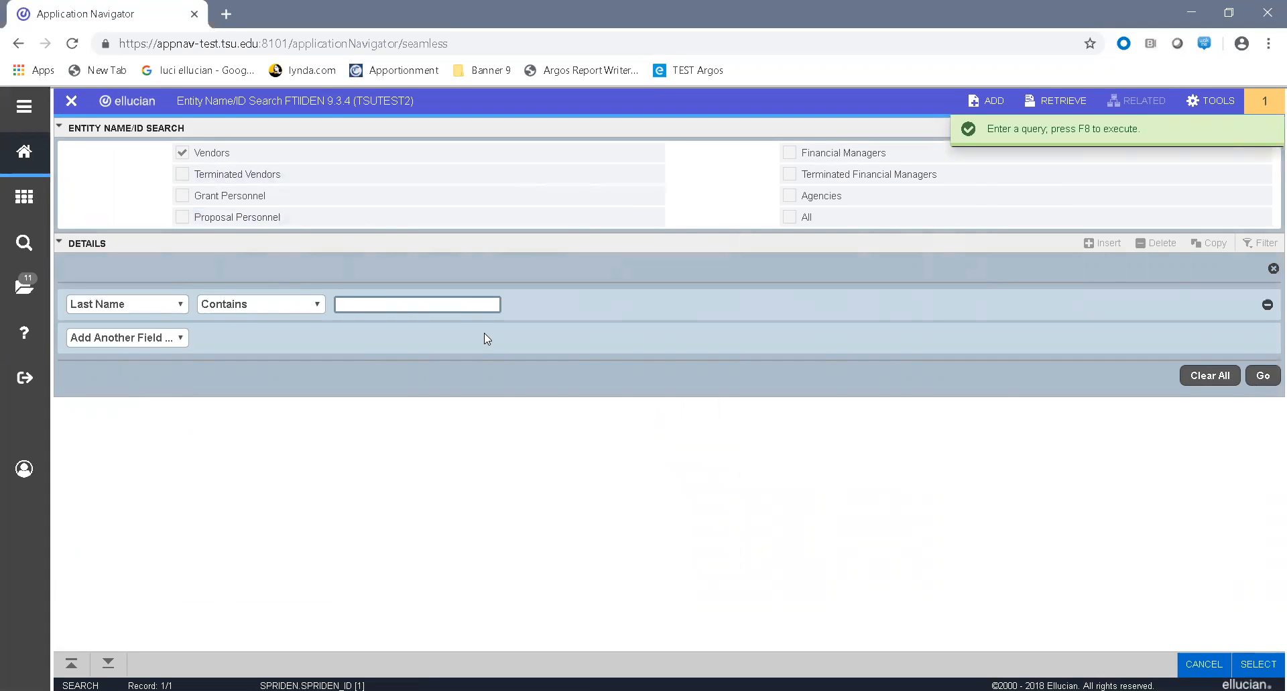
text(Office )
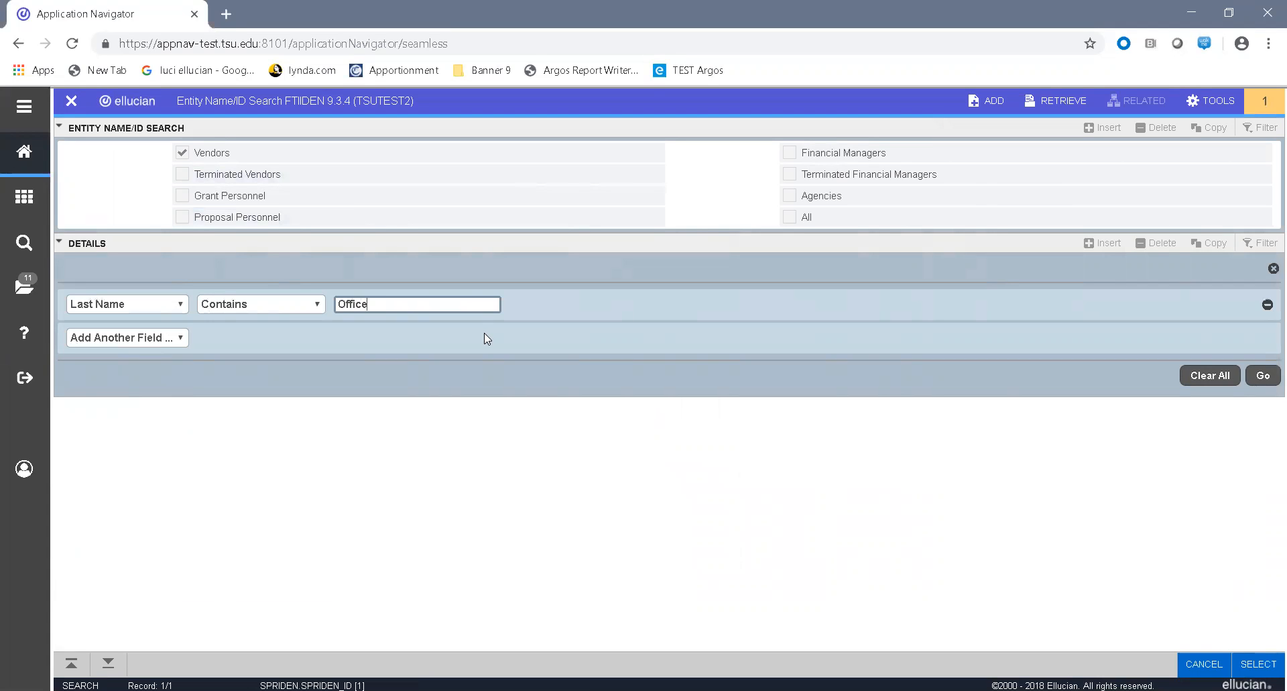
text(Depot)
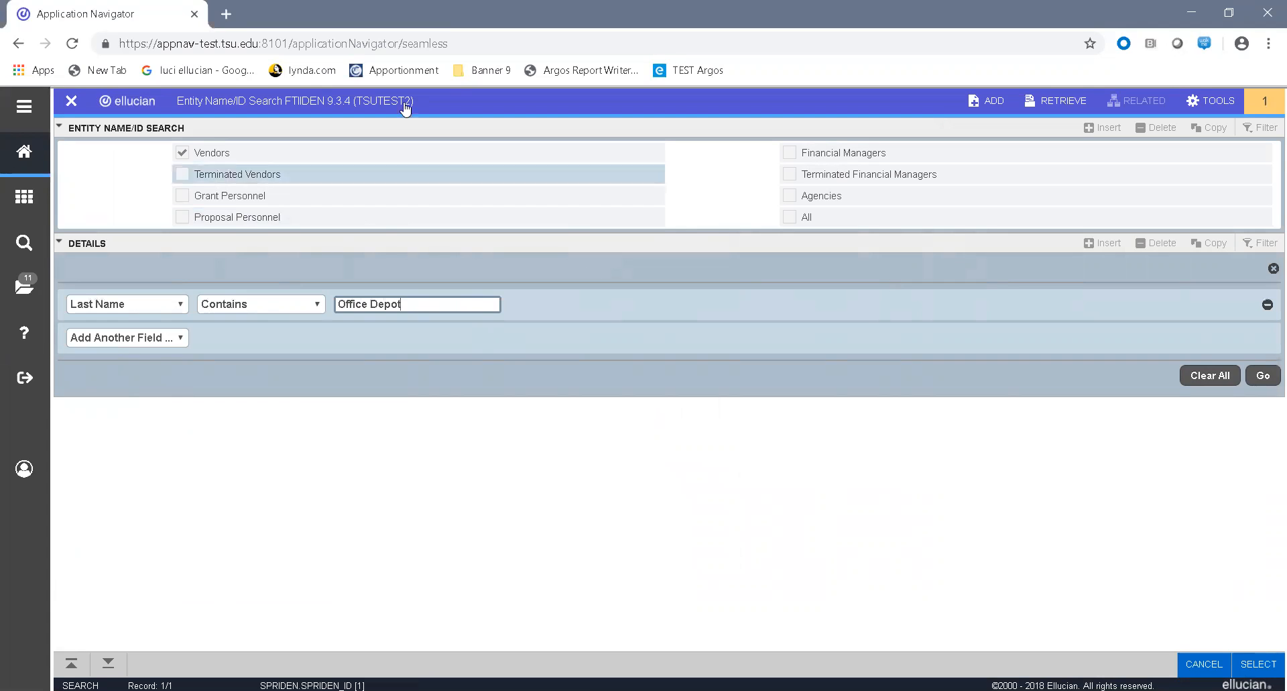
click(1263, 376)
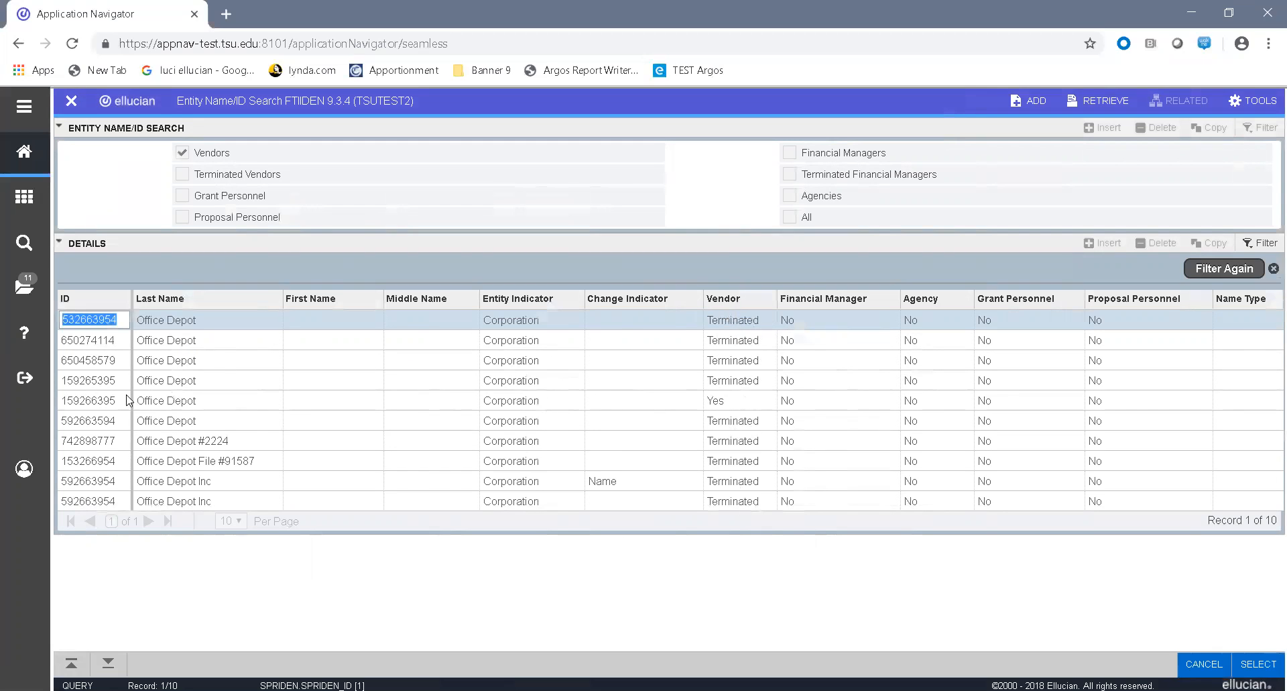
click(105, 403)
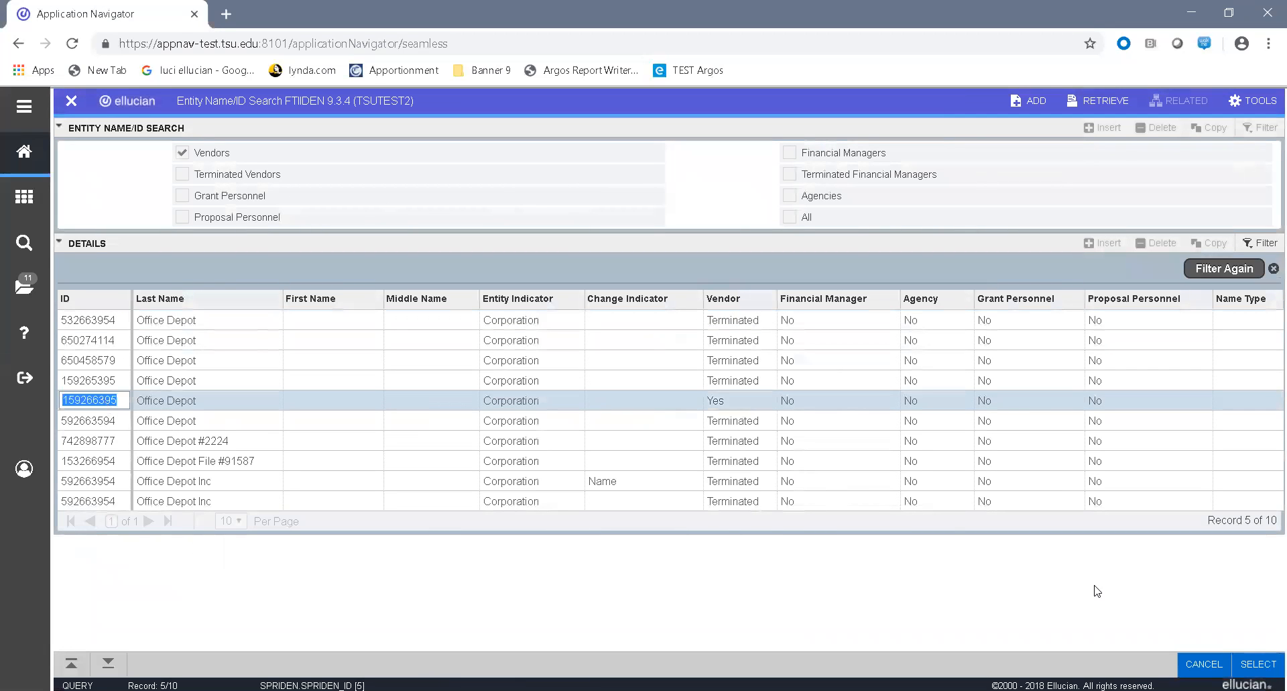
click(1258, 663)
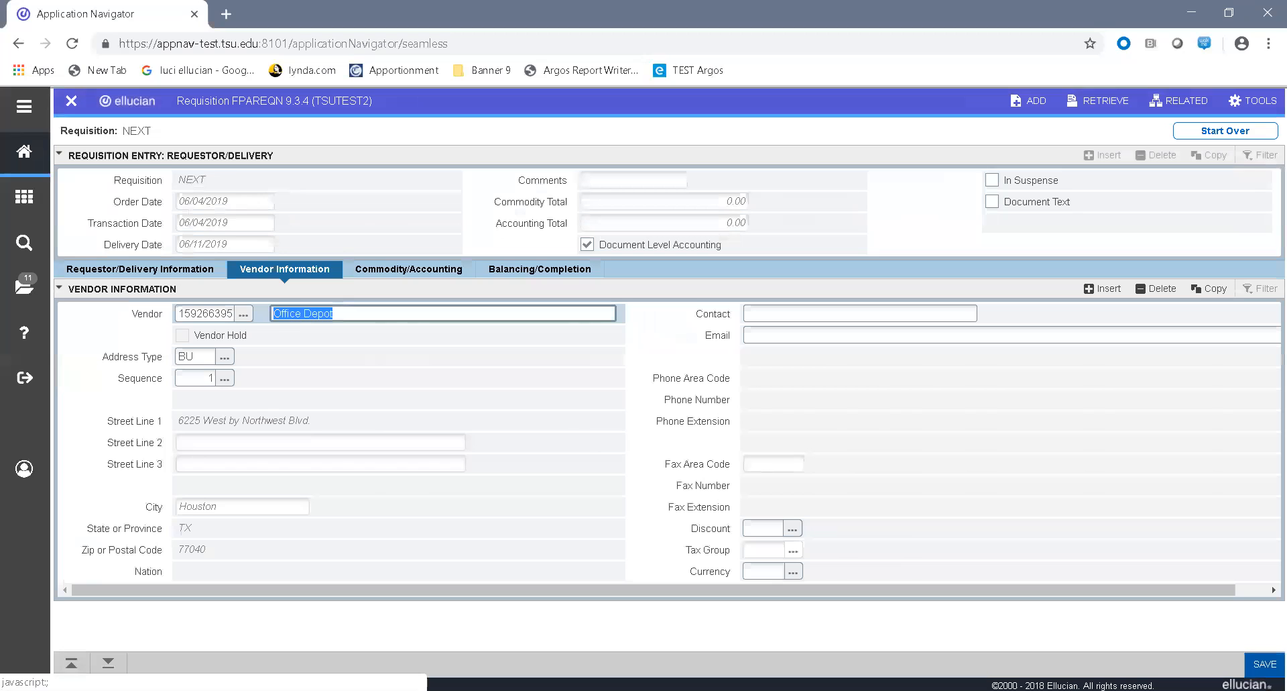
key(Tab)
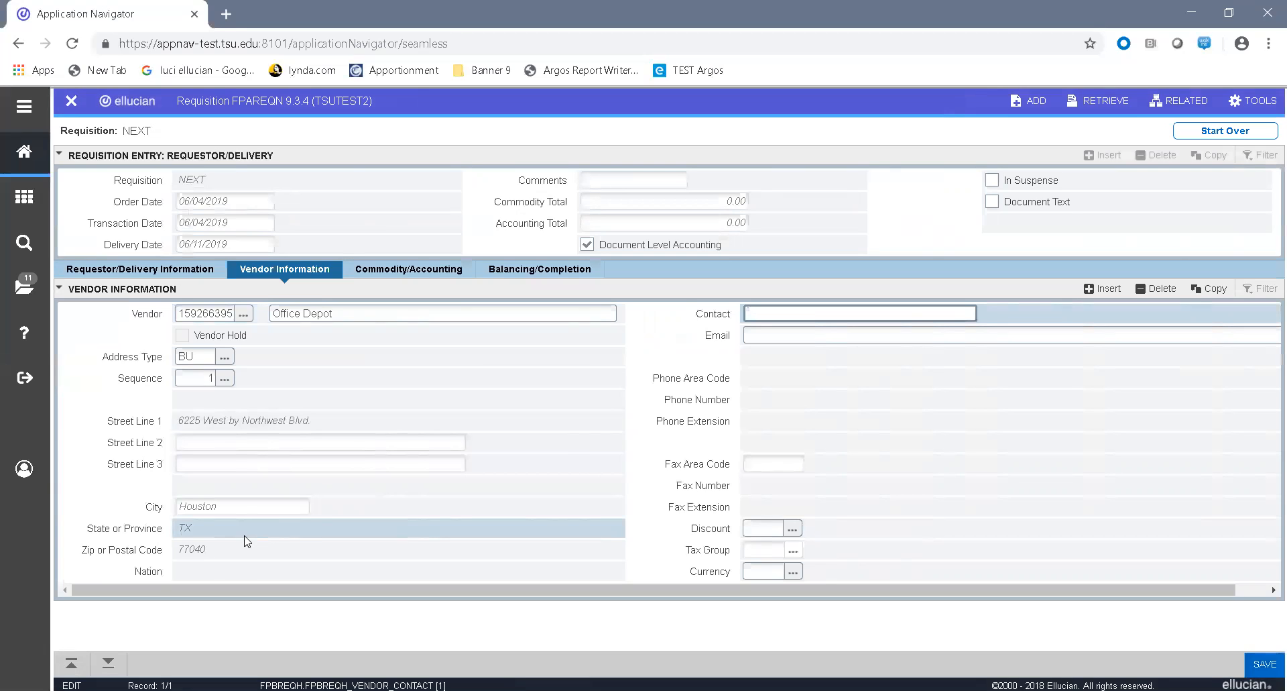
Step: Browse the vendor's addresses and select the BU address with sequence number 2 for the requisition
click(225, 379)
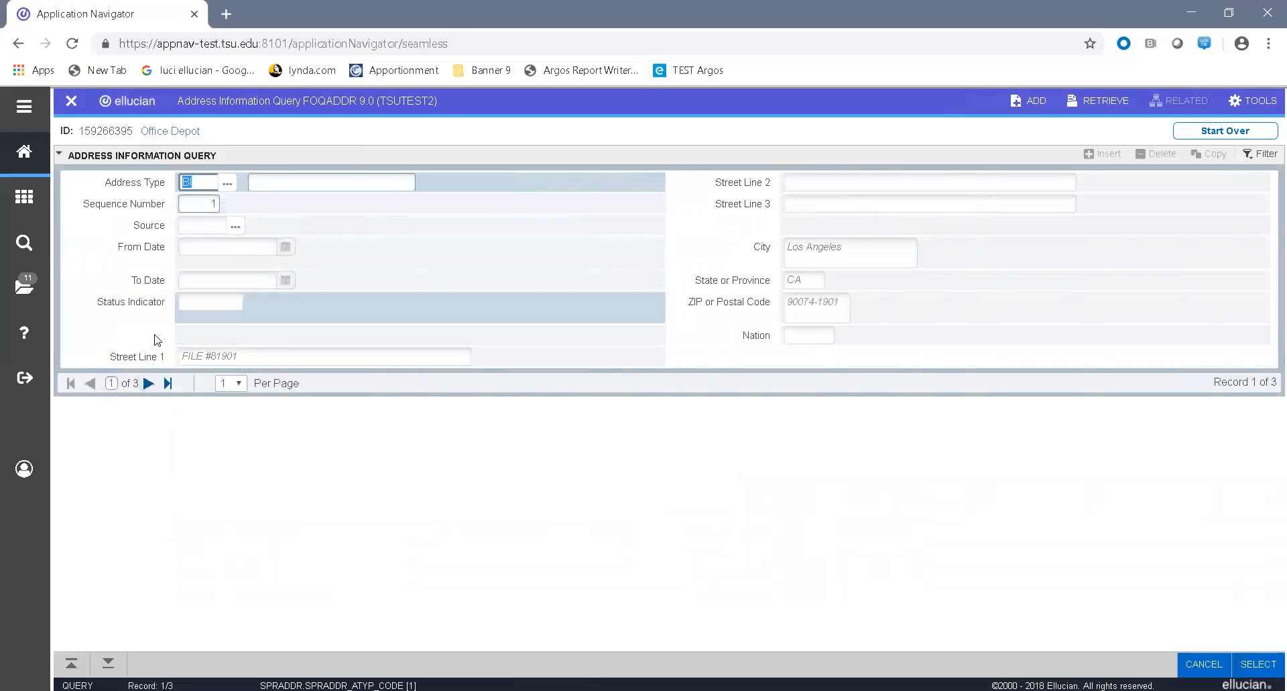
click(148, 383)
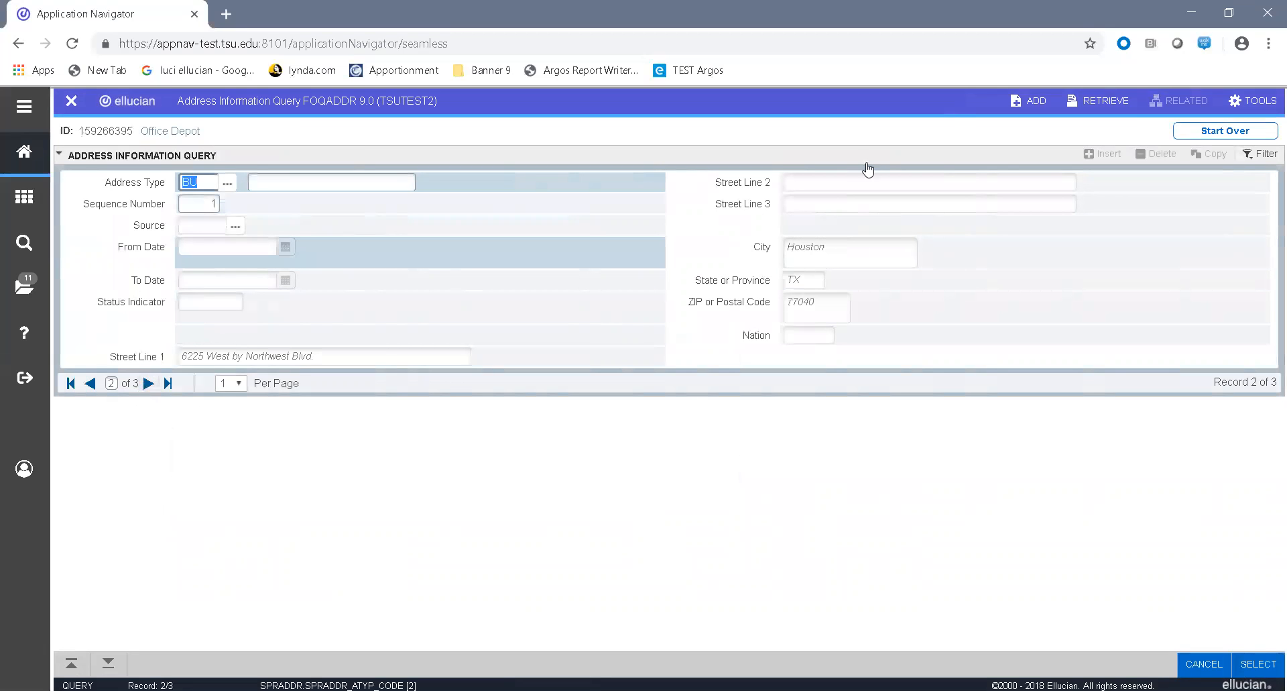
click(148, 383)
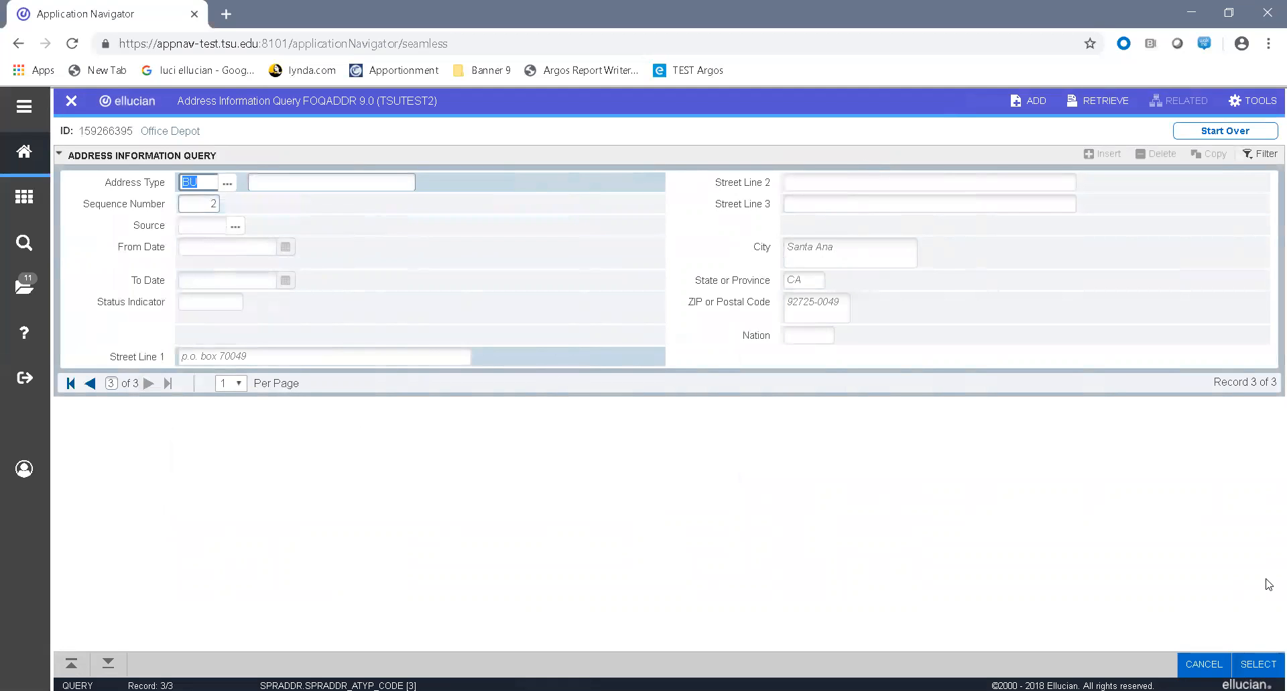
click(1258, 664)
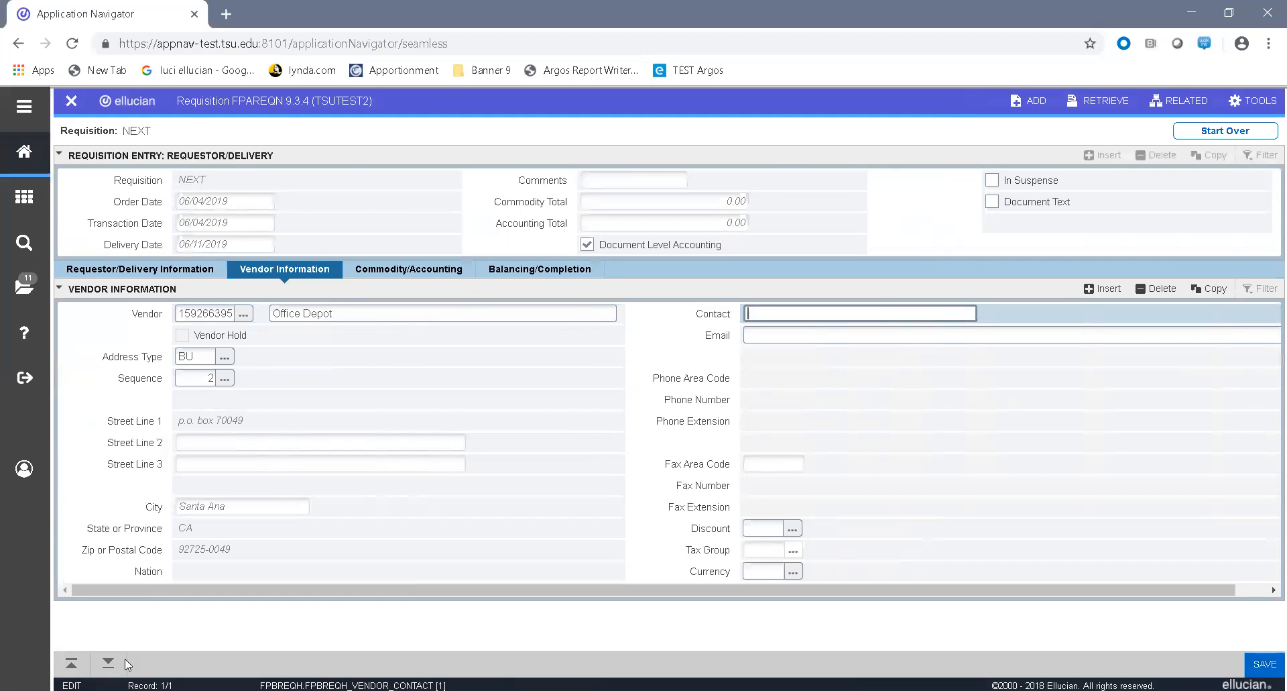
Step: In the commodity section, add an item described as TEST with unit of measure BOX, quantity 1 and unit price 100
click(109, 664)
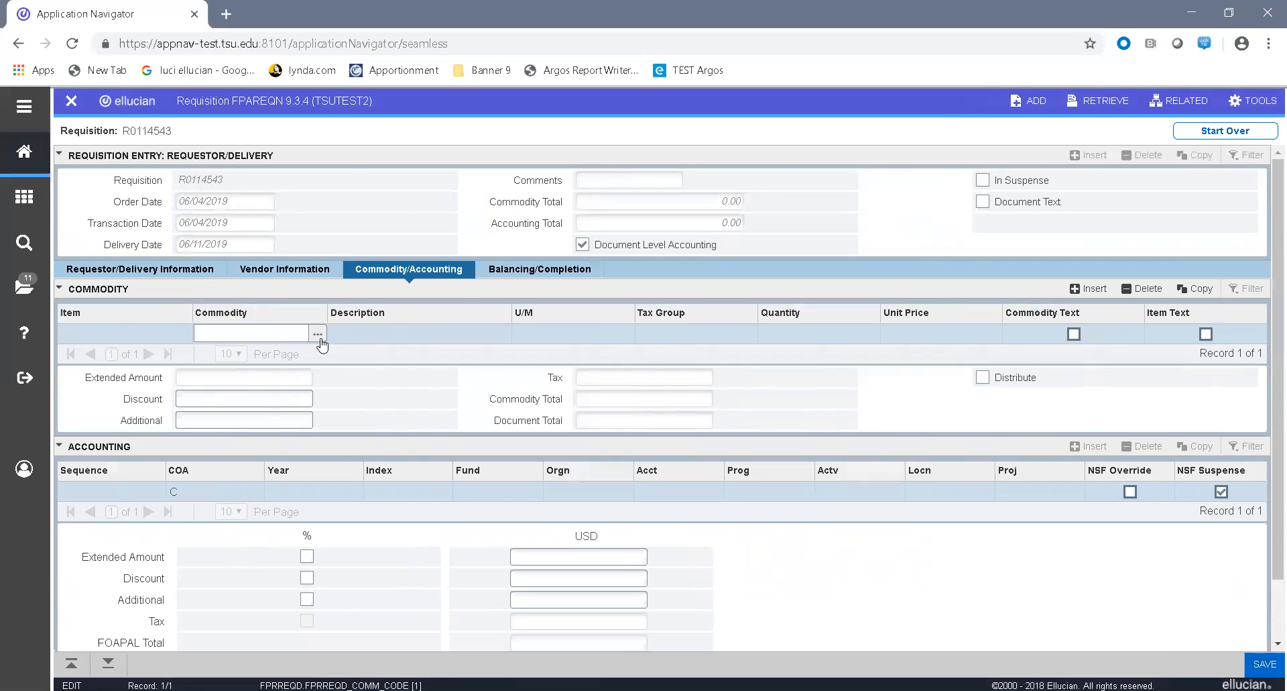
click(361, 330)
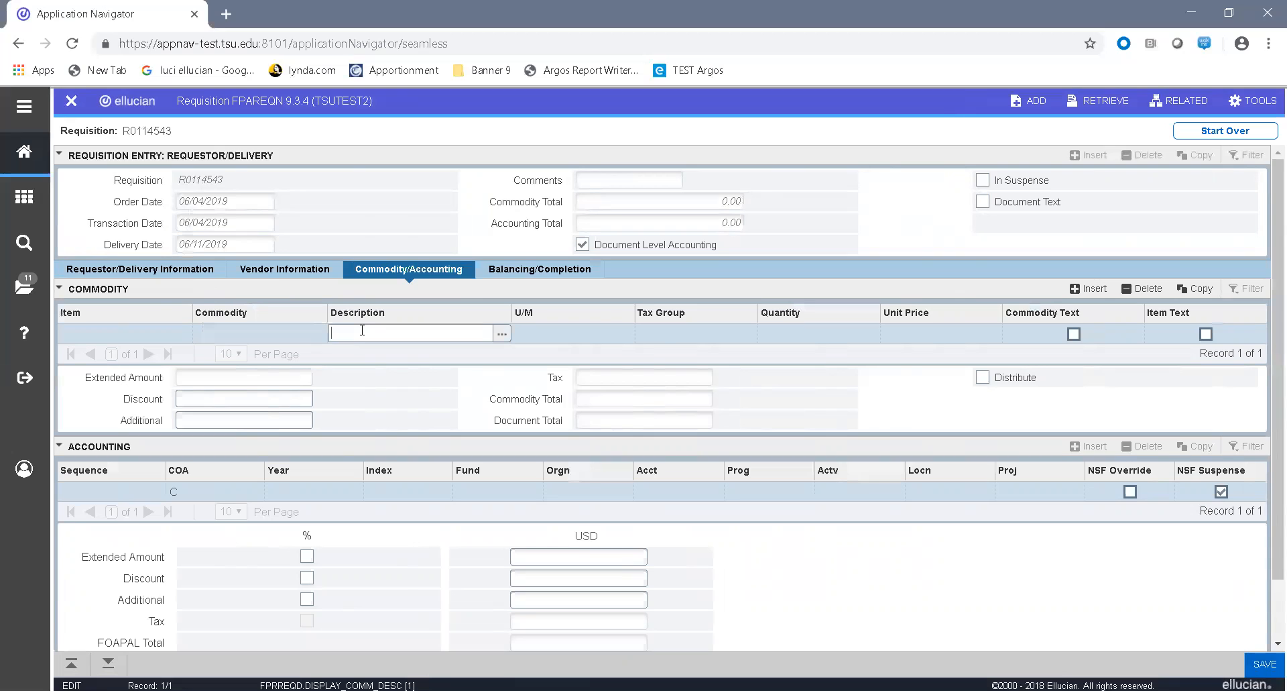
text(TEST)
key(Tab)
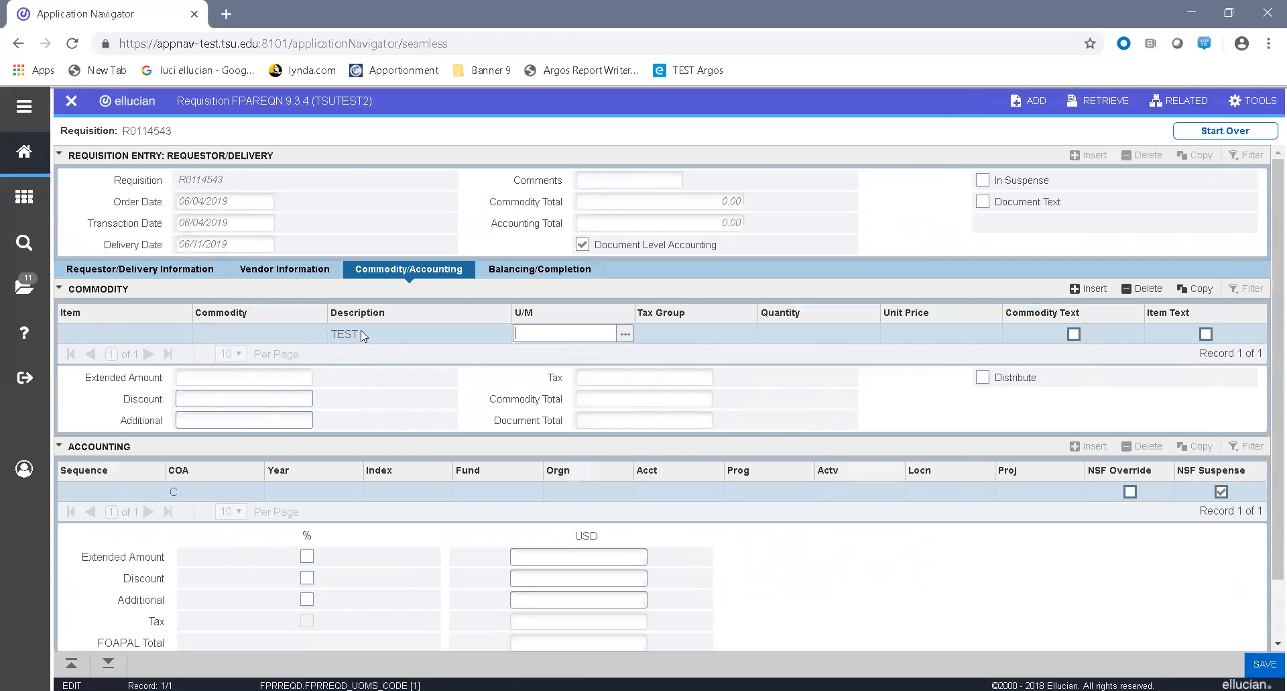
text(BOX)
key(Tab)
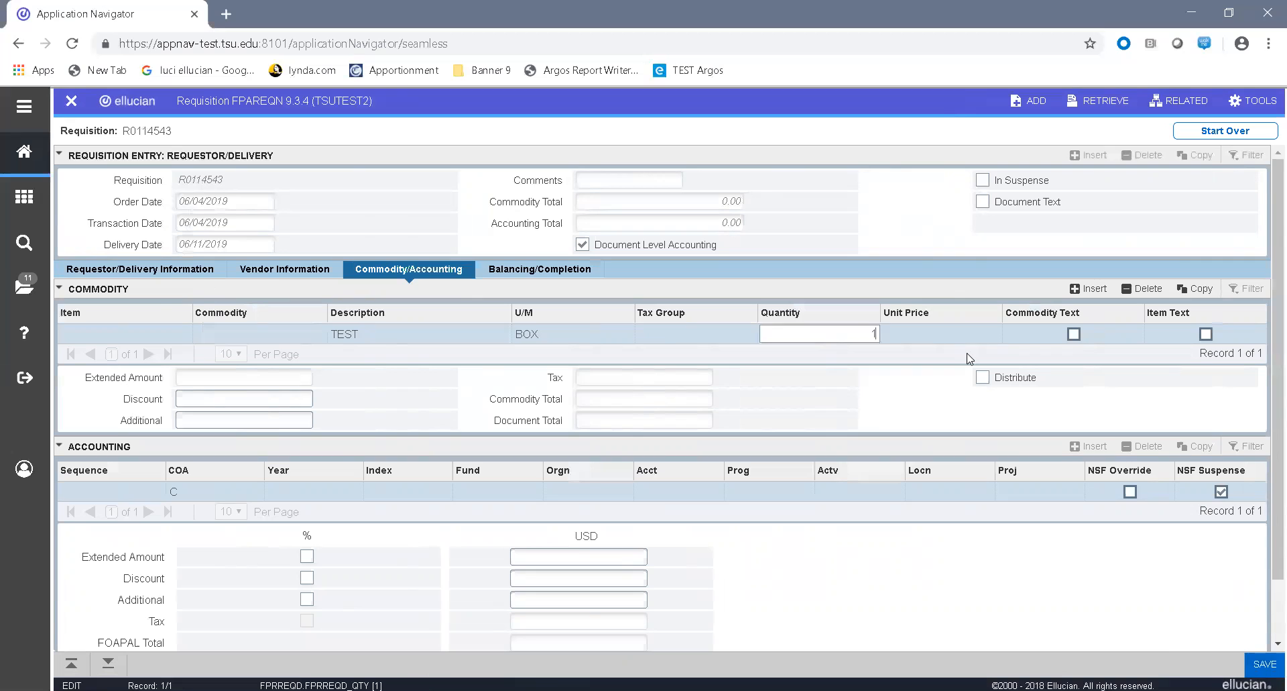
key(Tab)
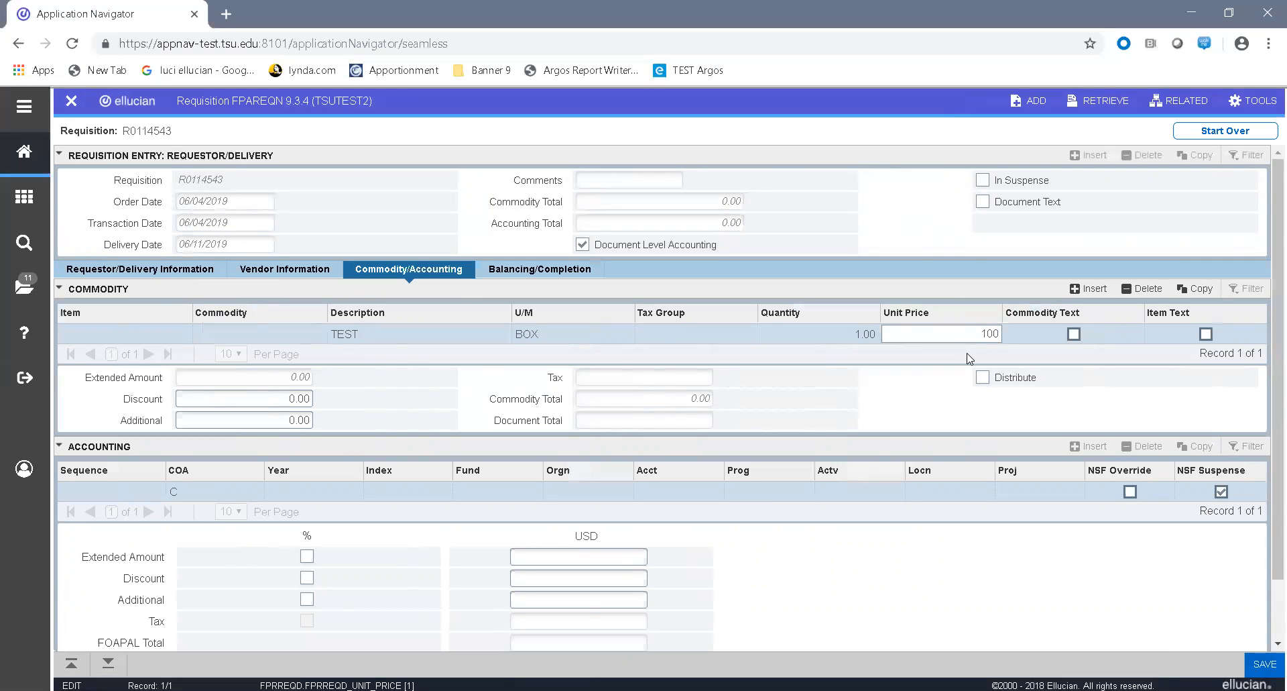
key(Tab)
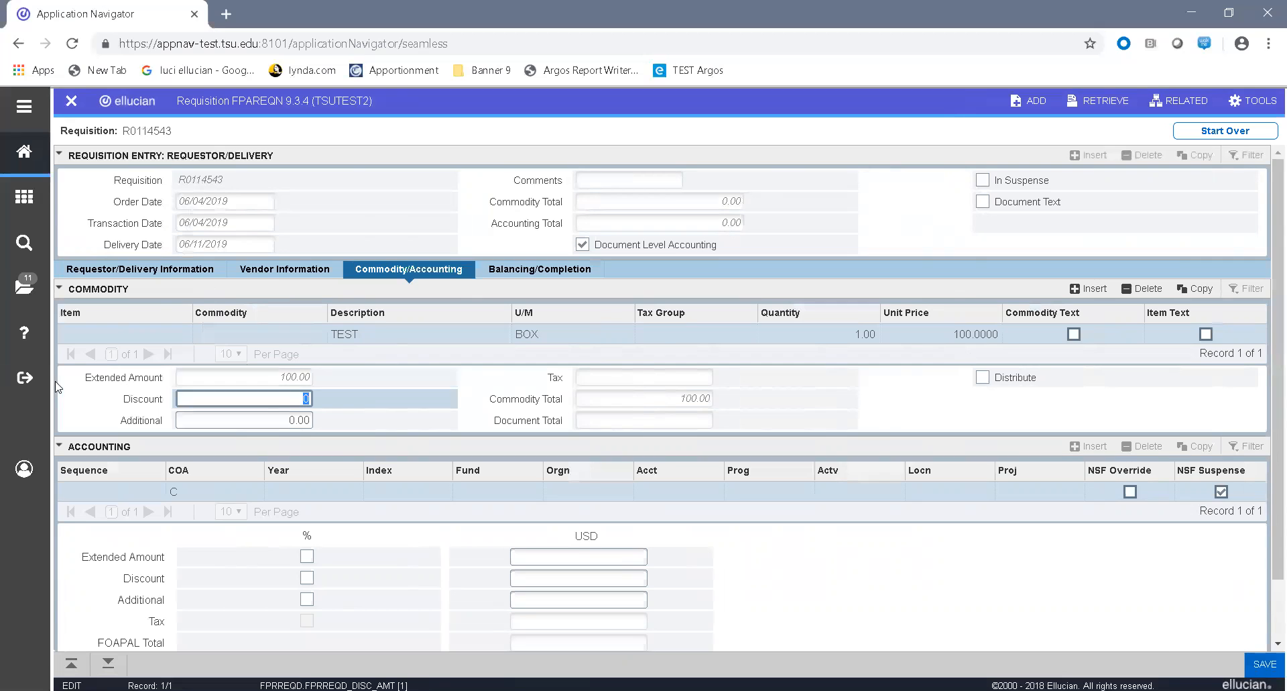
click(318, 417)
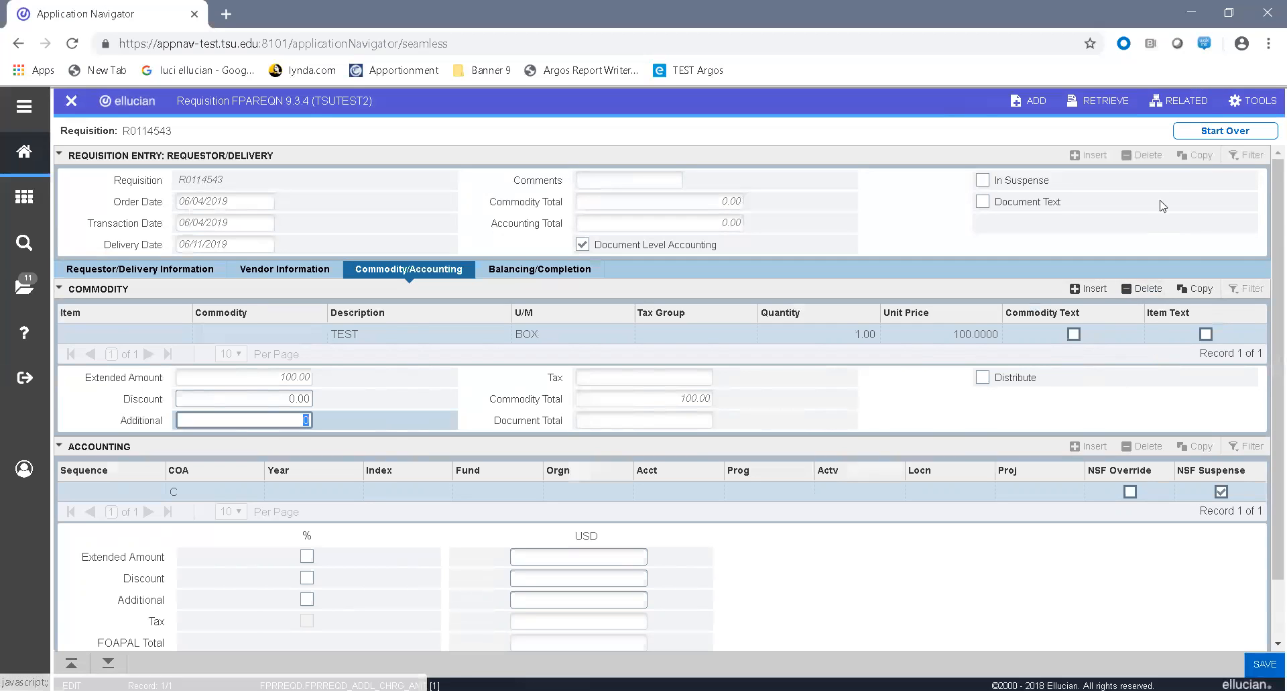
Step: Open the item text entry for the TEST commodity and enter "This is for test purposes" as its first line
click(1180, 105)
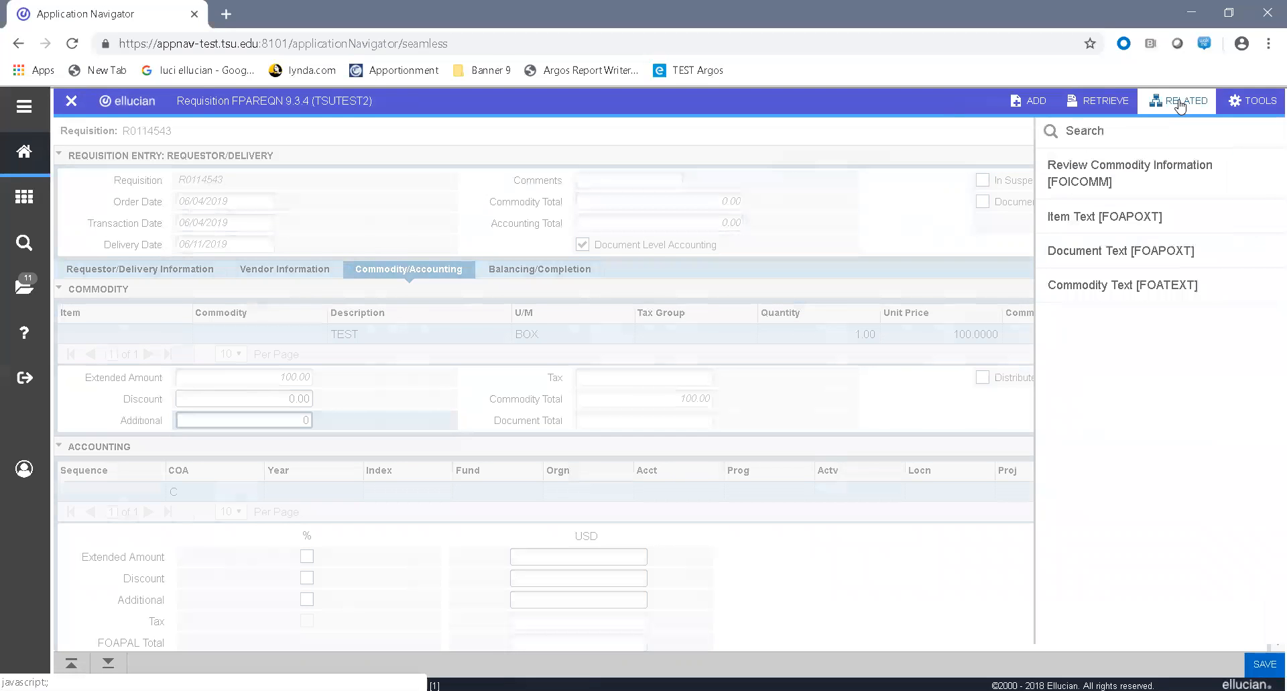
click(1129, 222)
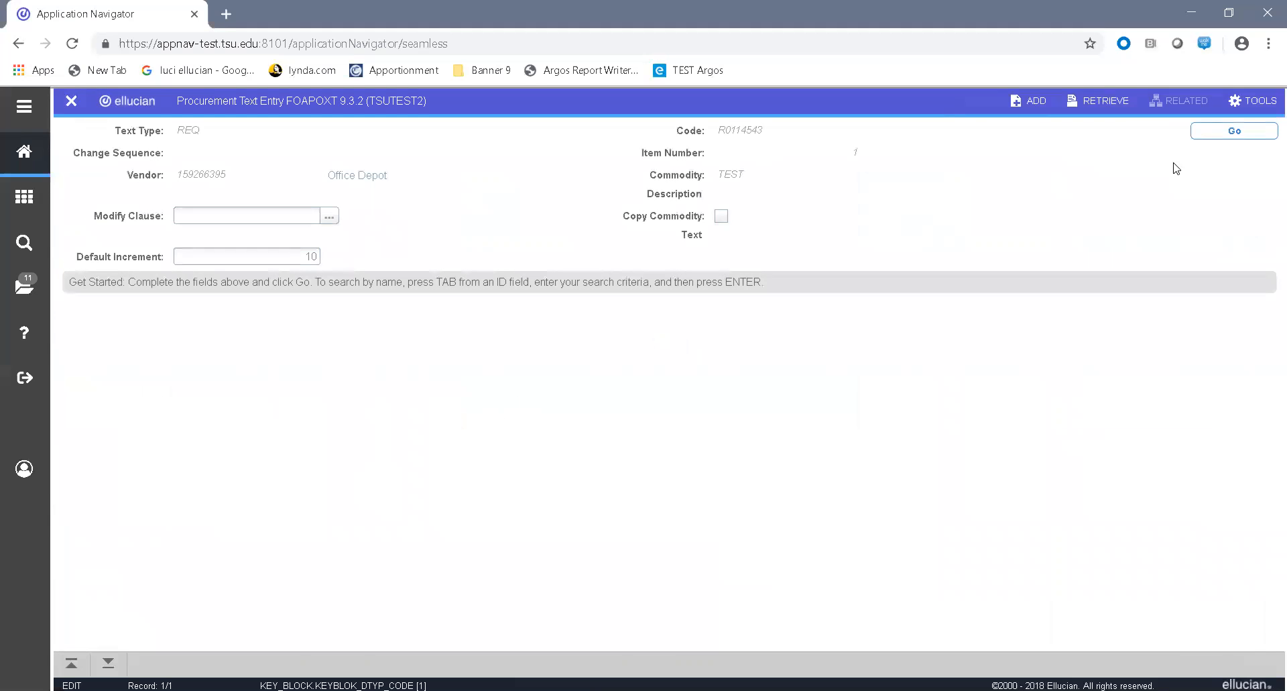
click(1241, 136)
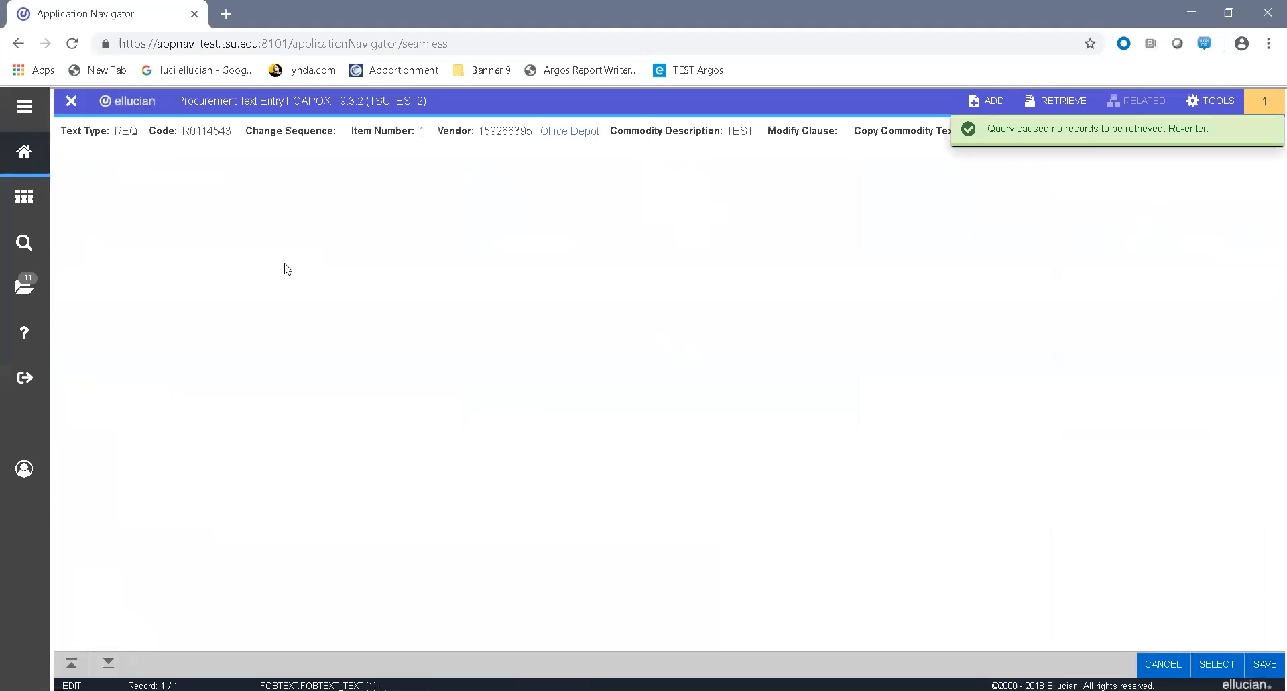
text(T)
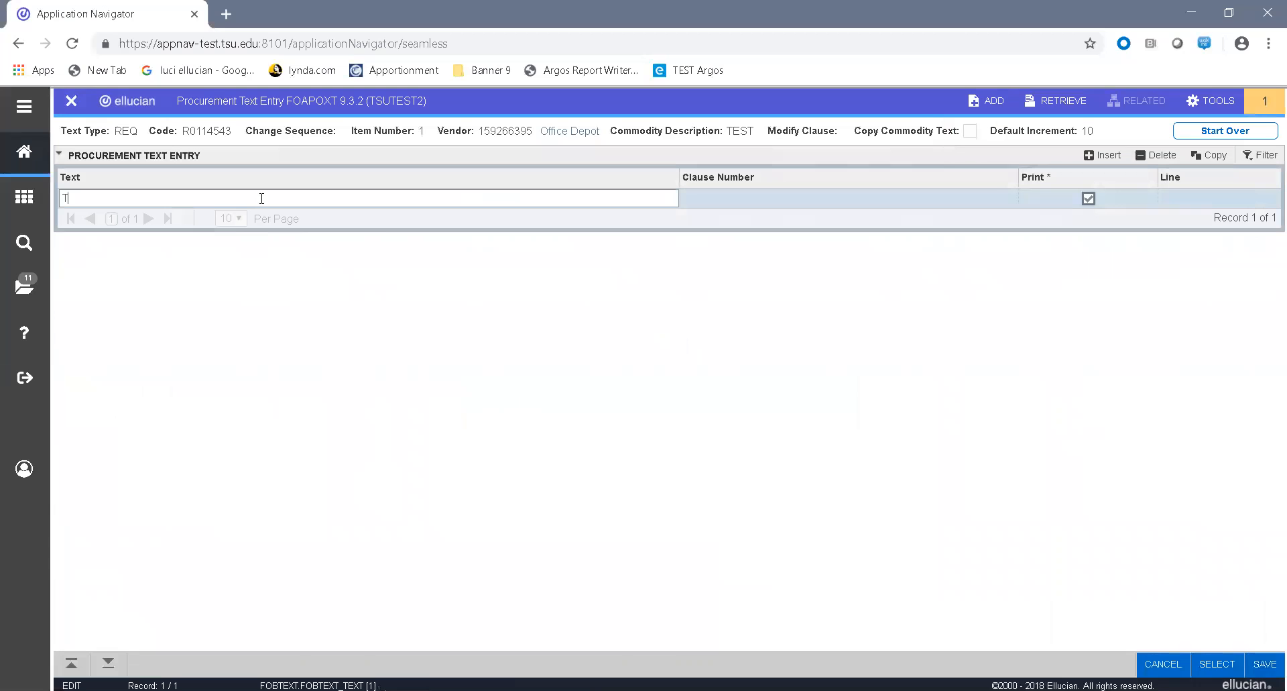
text(his is for test purposes)
click(1115, 157)
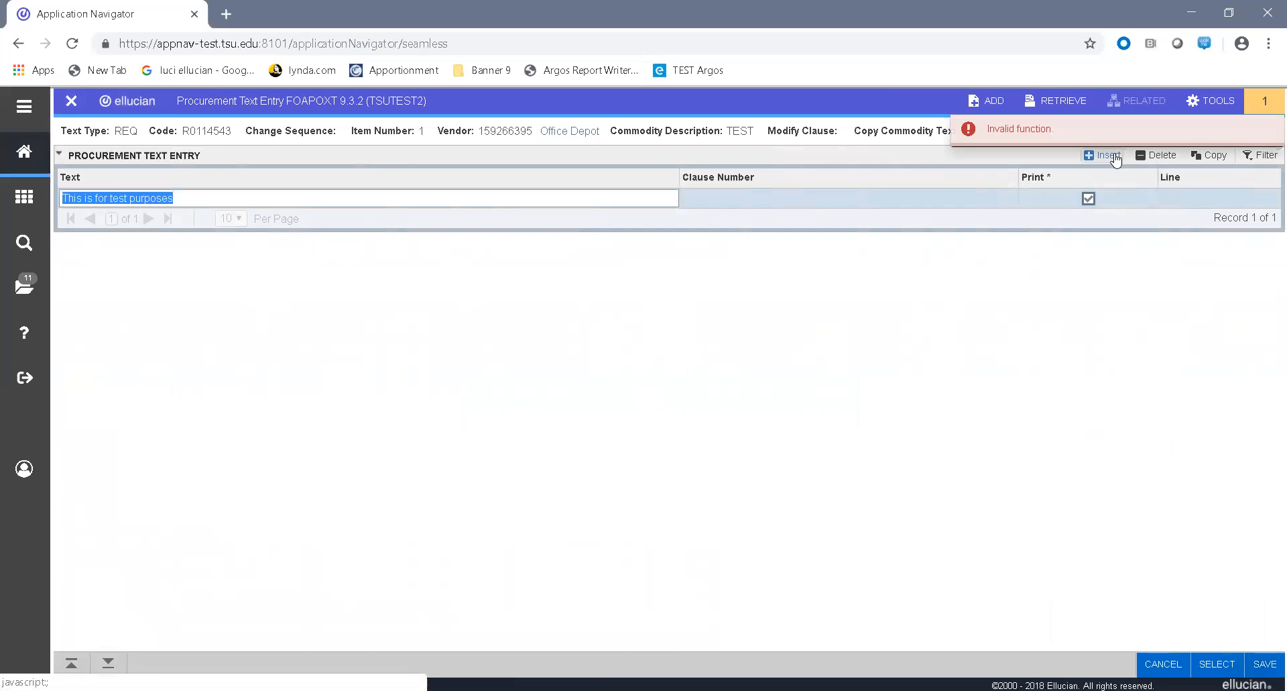
click(1267, 104)
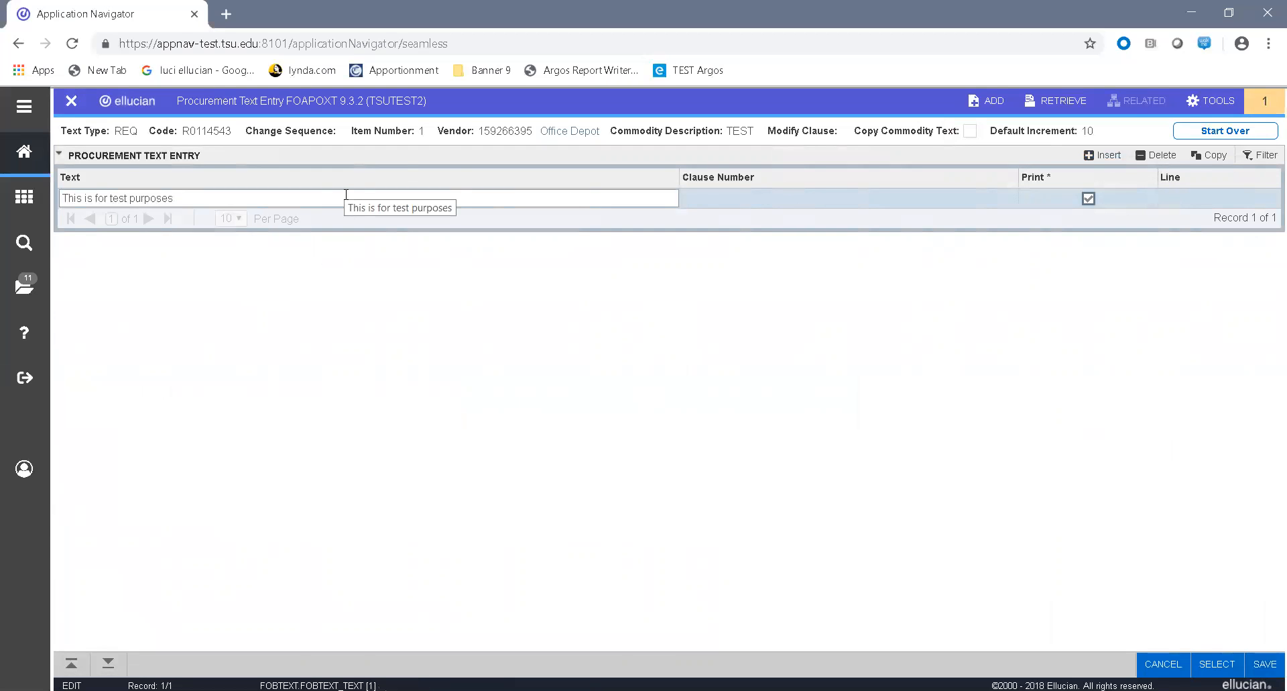
Step: Add a second text line reading "this is the 2nd line", save the item text and return to the requisition
key(Down)
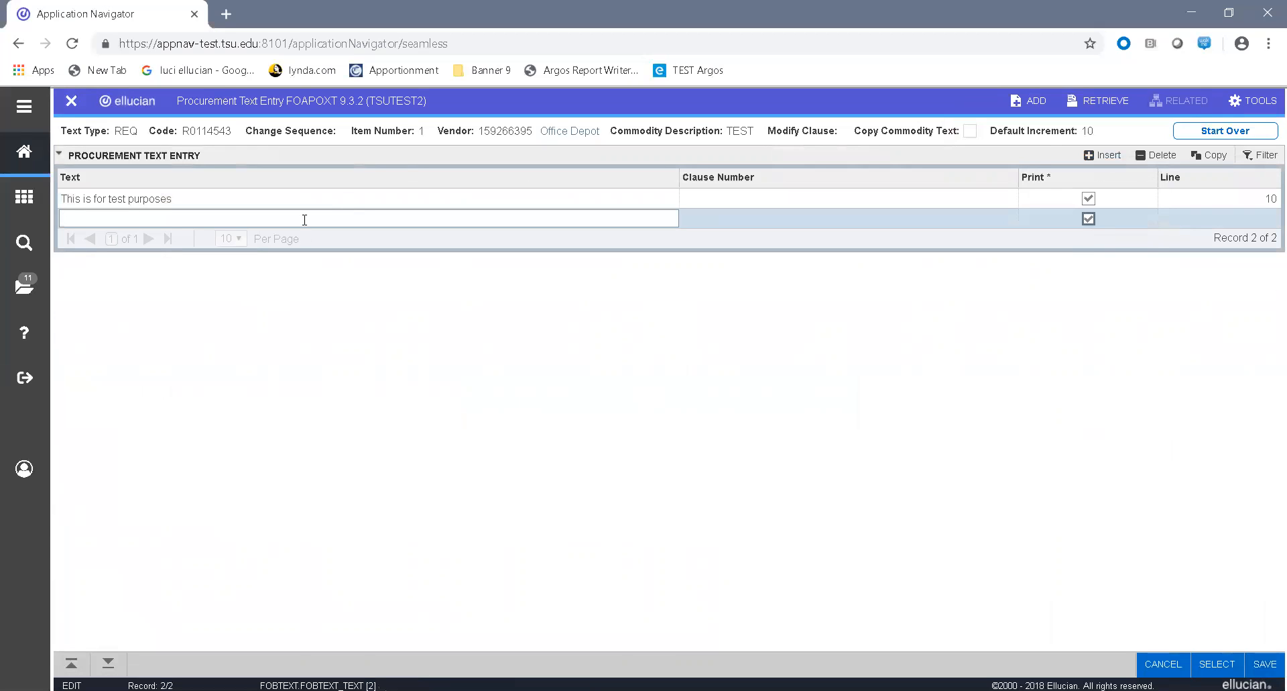
text(this is the 2nd line)
click(1267, 664)
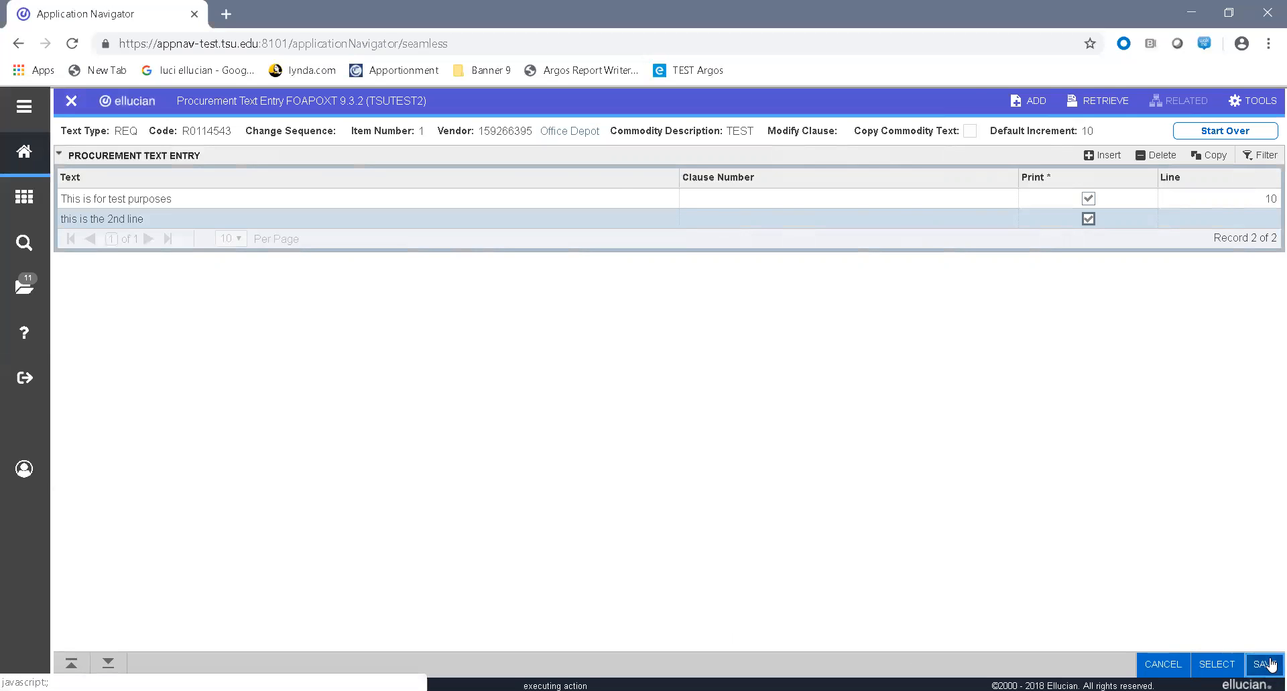
click(71, 102)
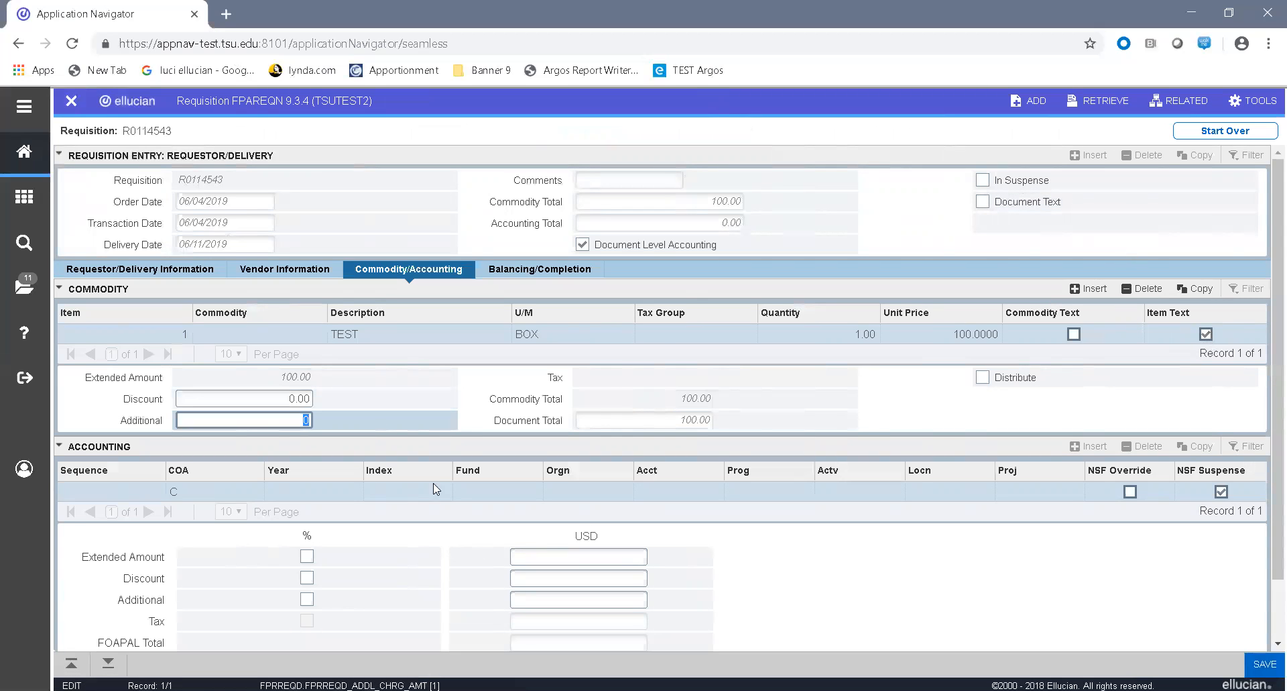
Step: Fill the accounting line with fund 0001, organization 31200, account 7300 and program 20, leaving activity, location and project blank
click(472, 486)
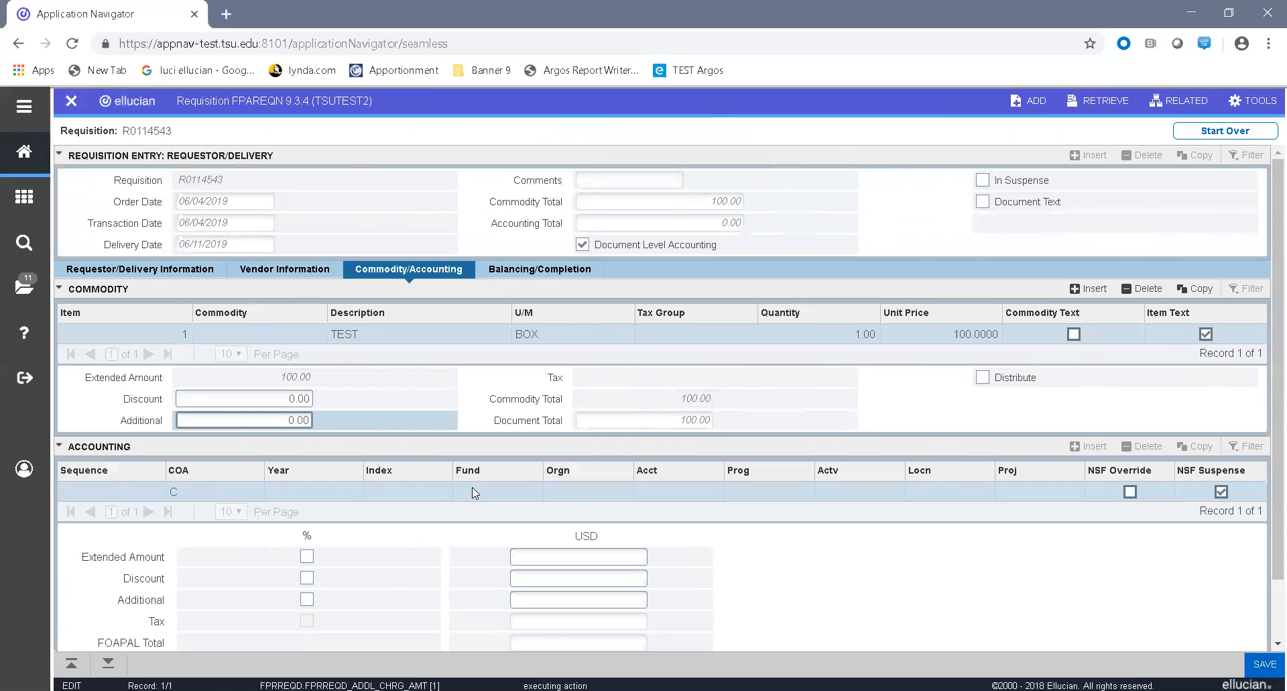
text(0001)
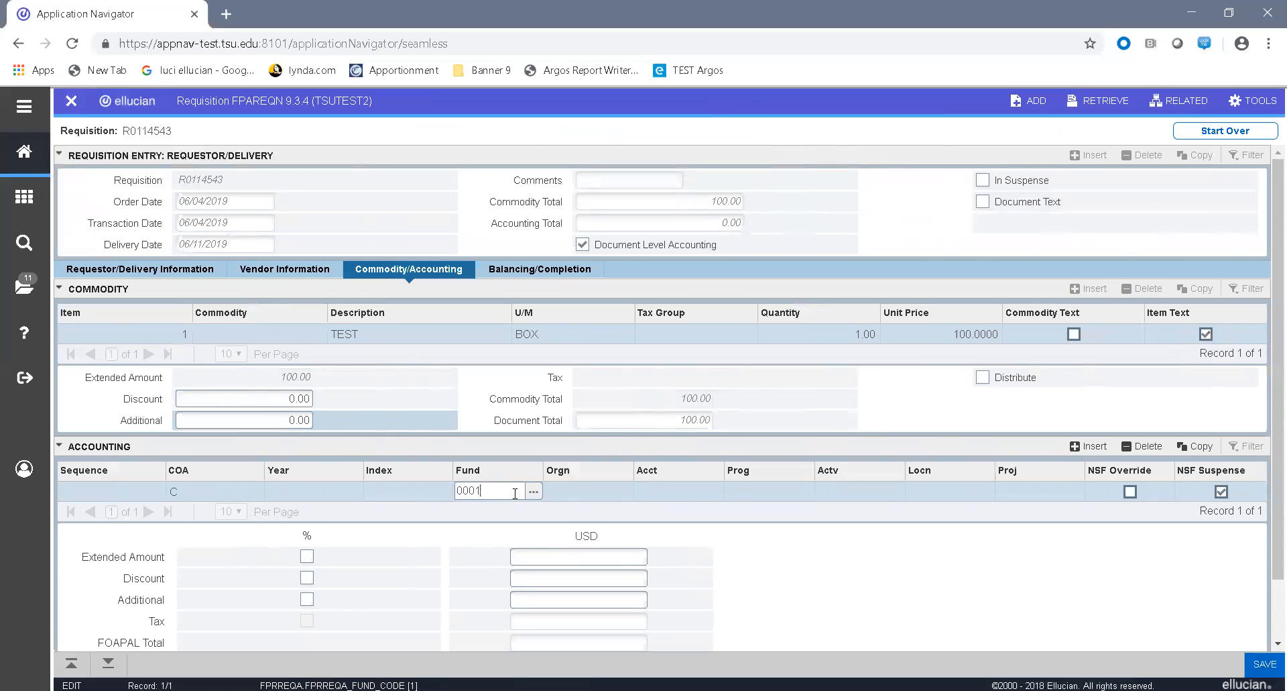
key(Tab)
text(31200)
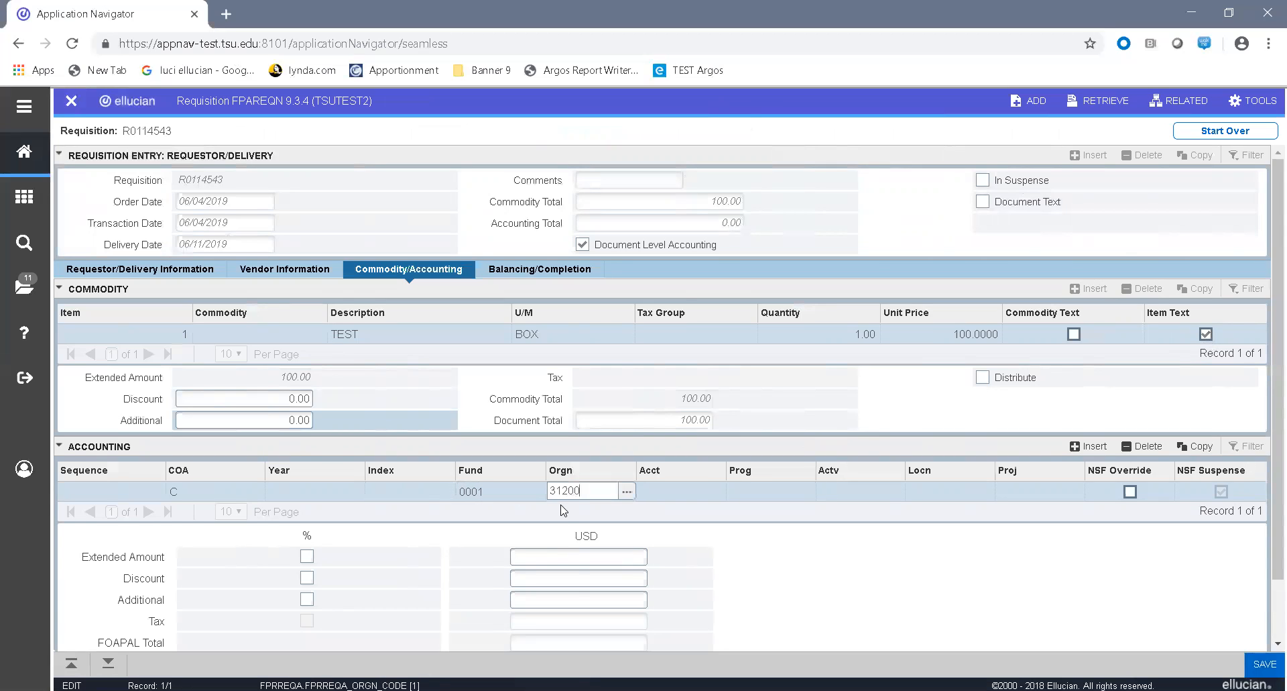
key(Tab)
text(7300)
key(Tab)
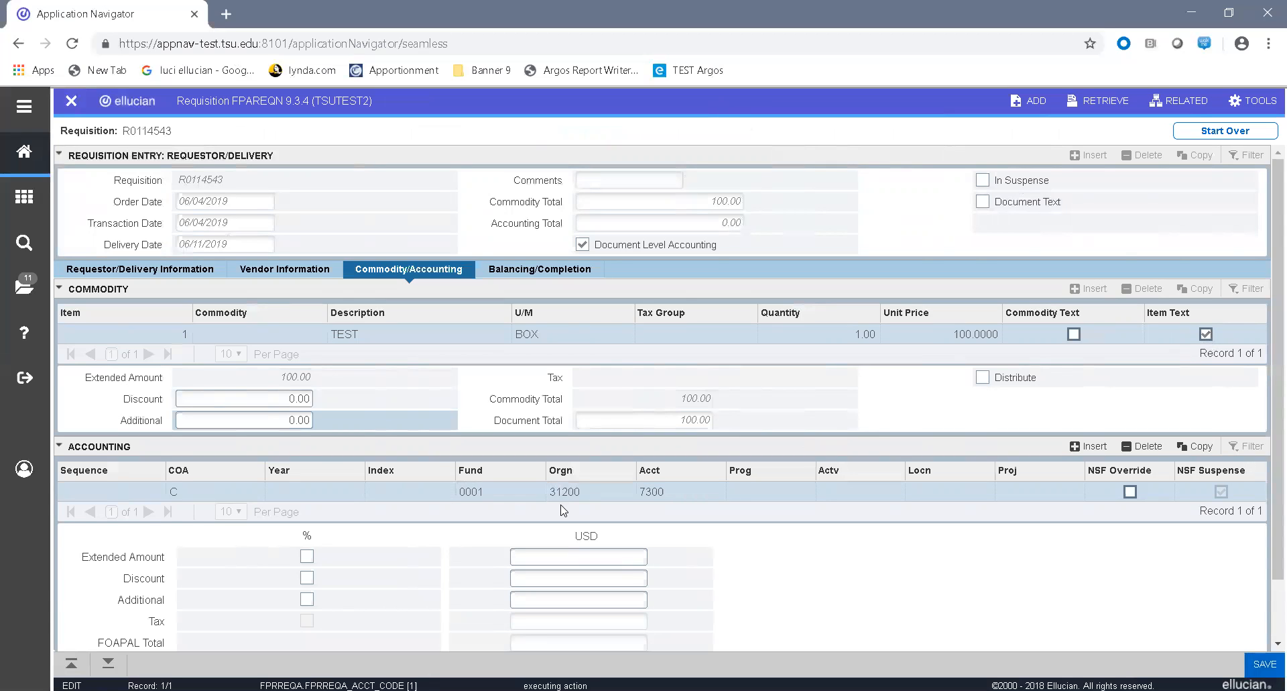
text(20)
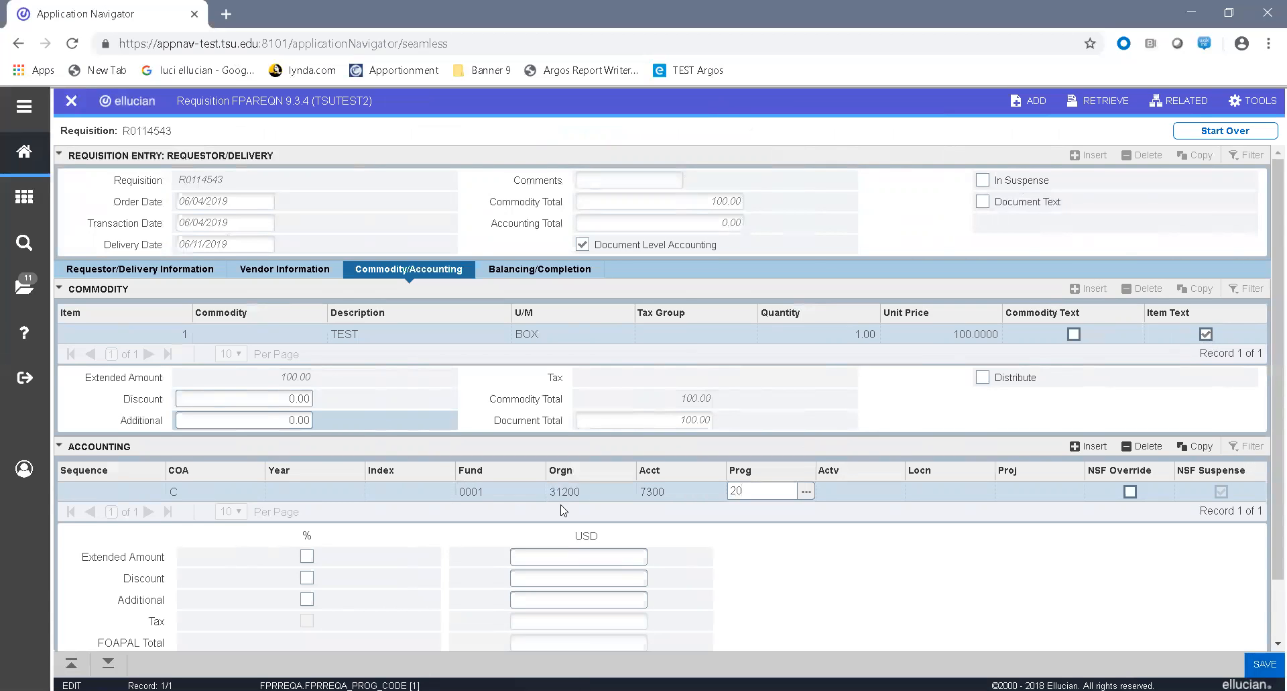
key(Tab)
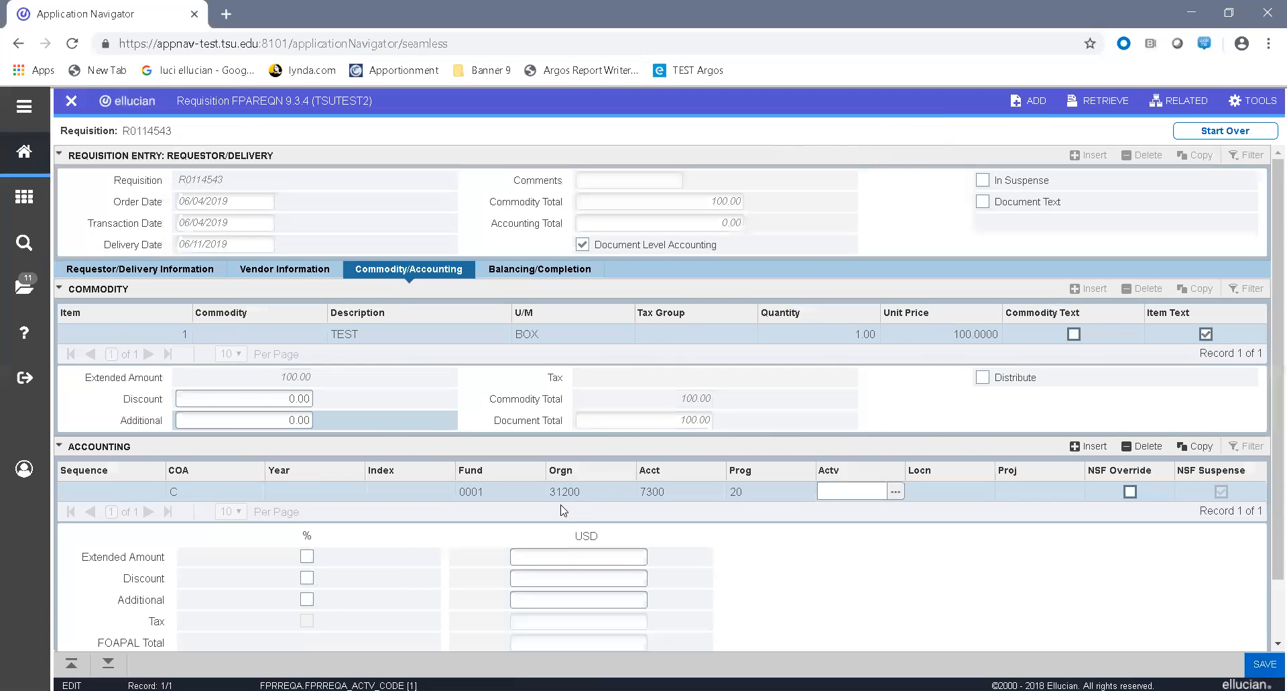
key(Tab)
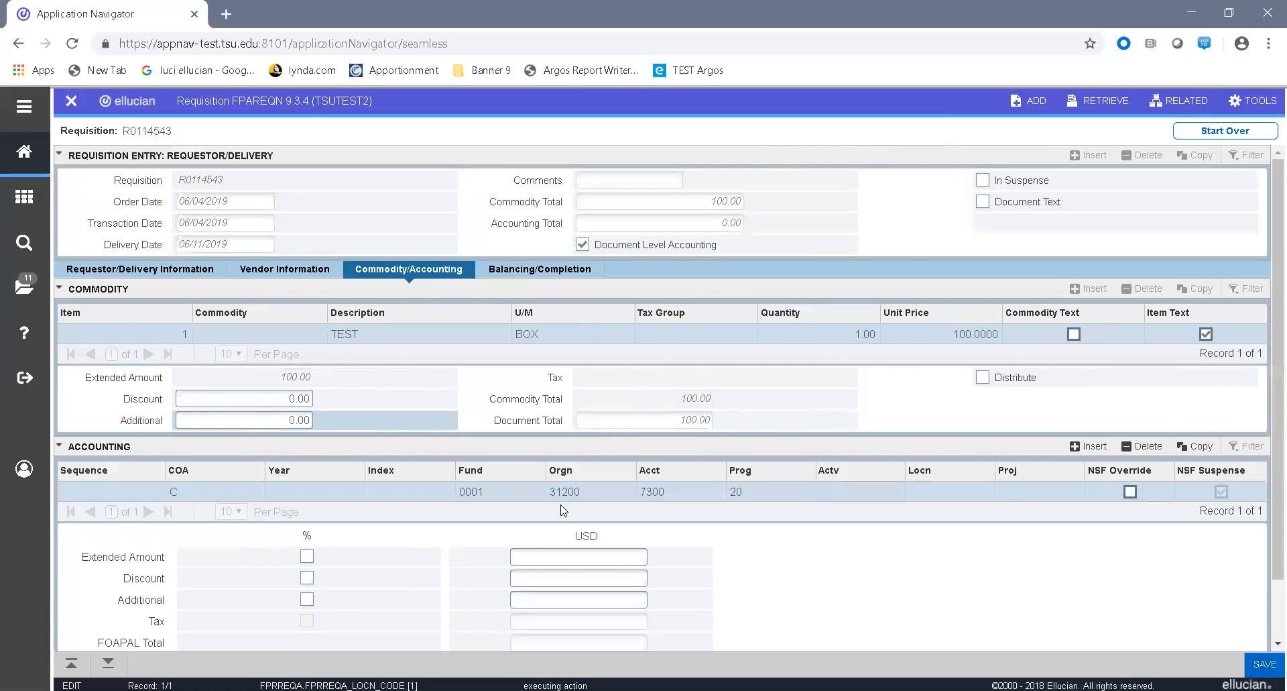
key(Tab)
key(Tab)
key(Tab)
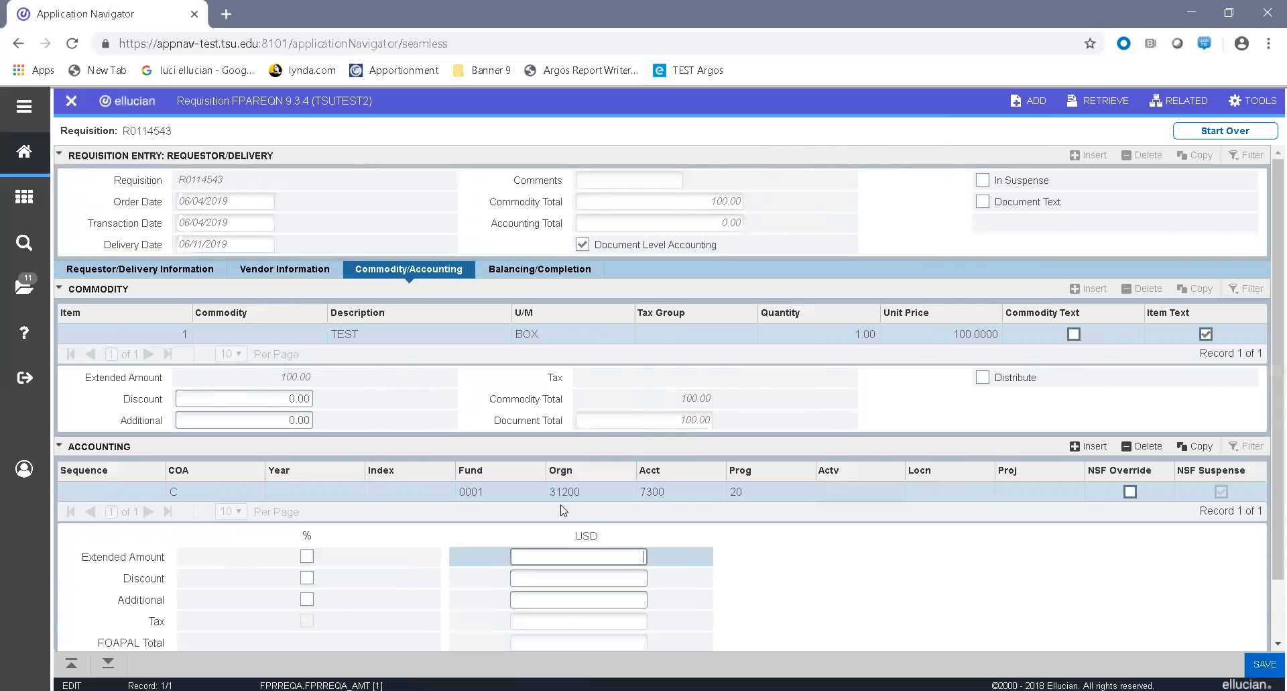
key(Tab)
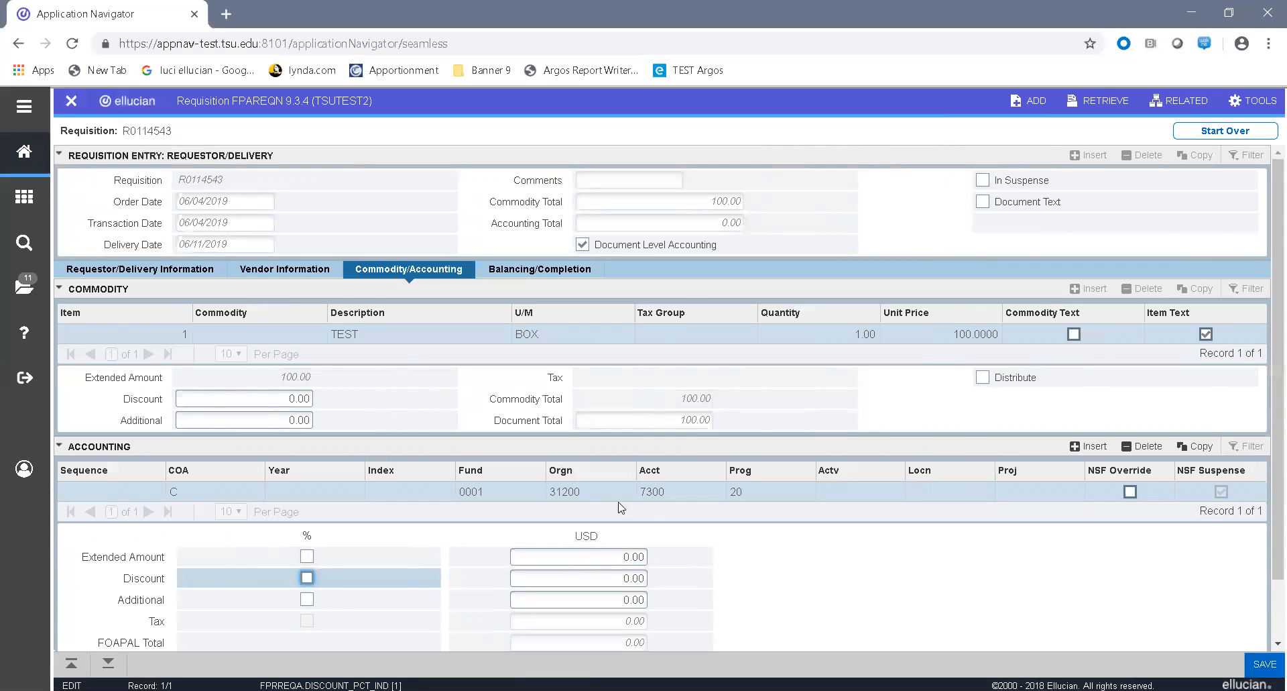
Step: Try to distribute the accounting line's extended amount by percentage with a value of 50
click(306, 557)
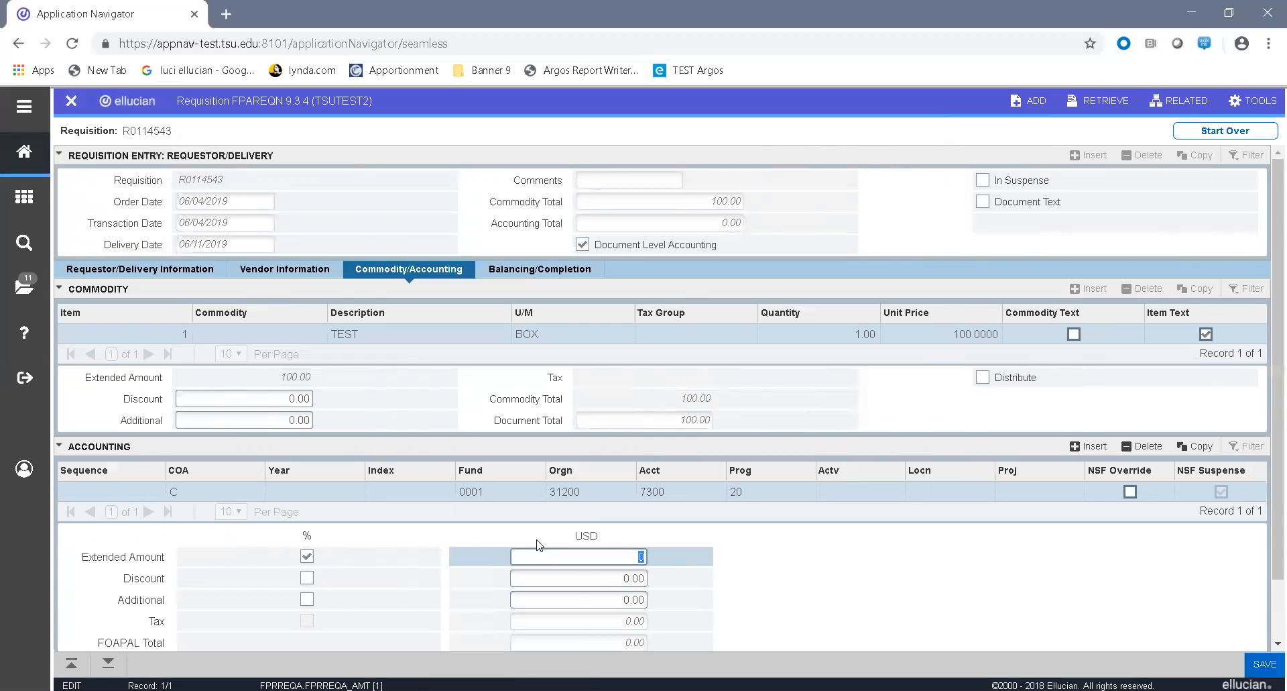
text(50)
key(BackSpace)
text(0)
key(Tab)
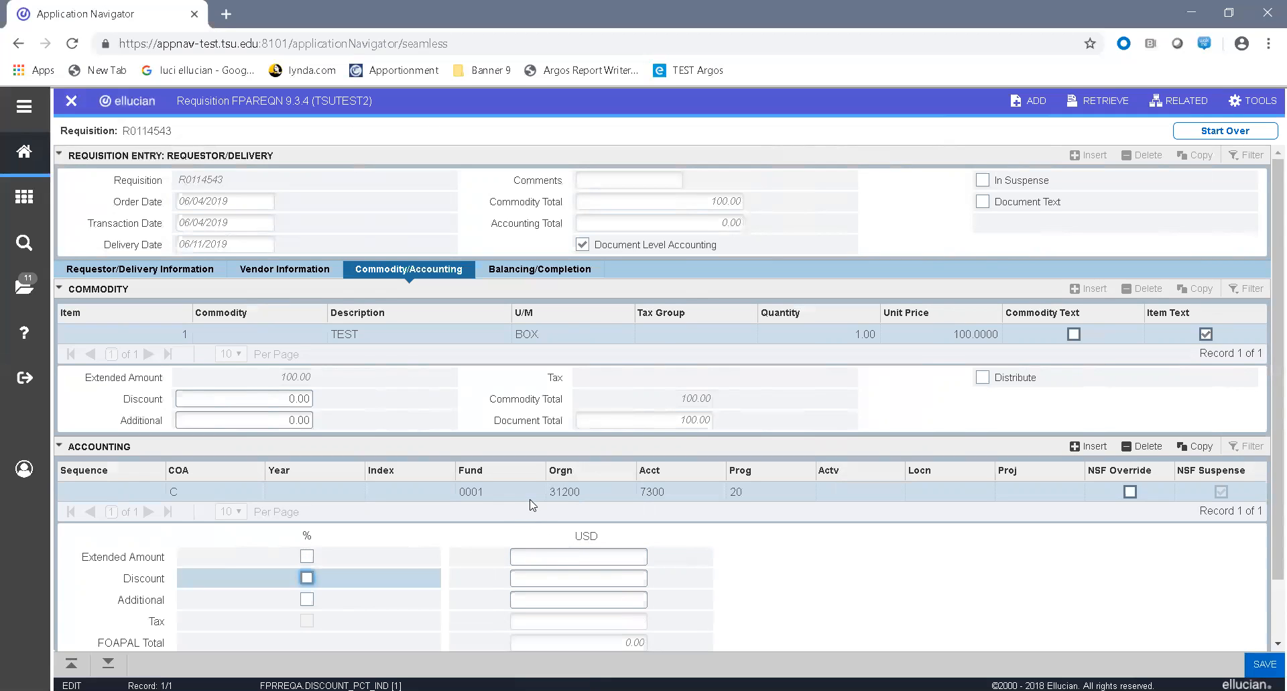
Step: Set the first accounting line's extended amount to 70 USD and leave the discount and additional amounts at zero
click(489, 491)
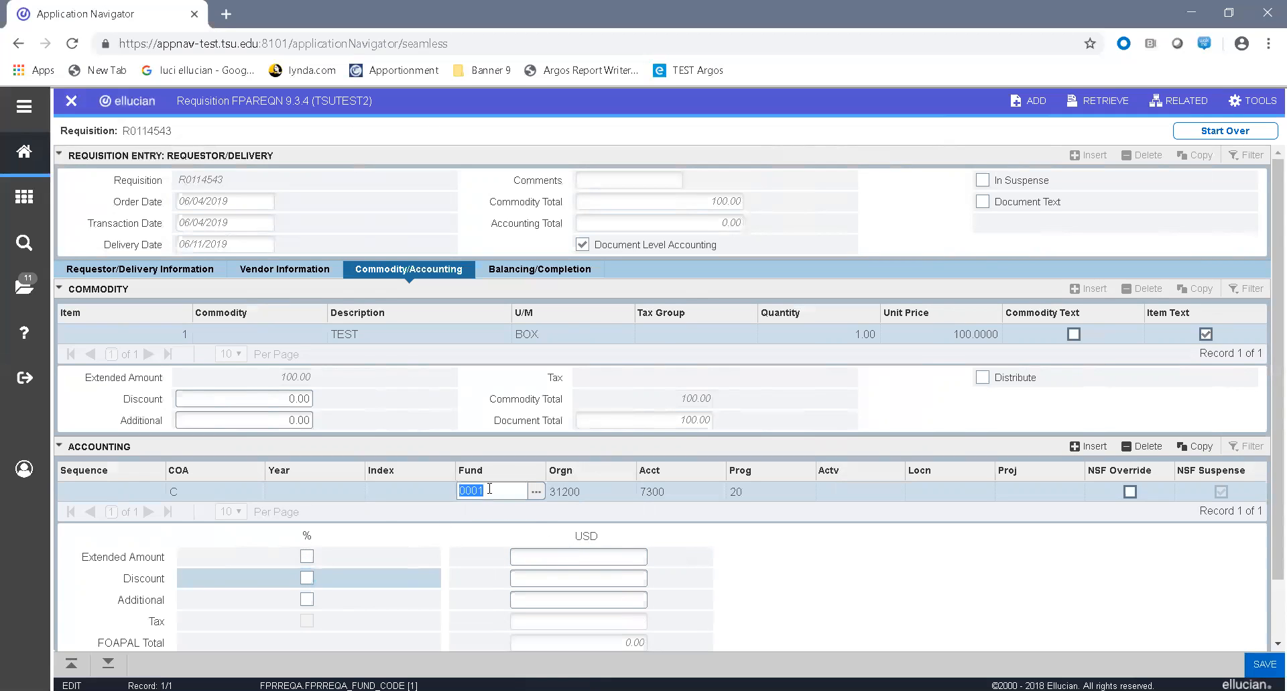
key(Tab)
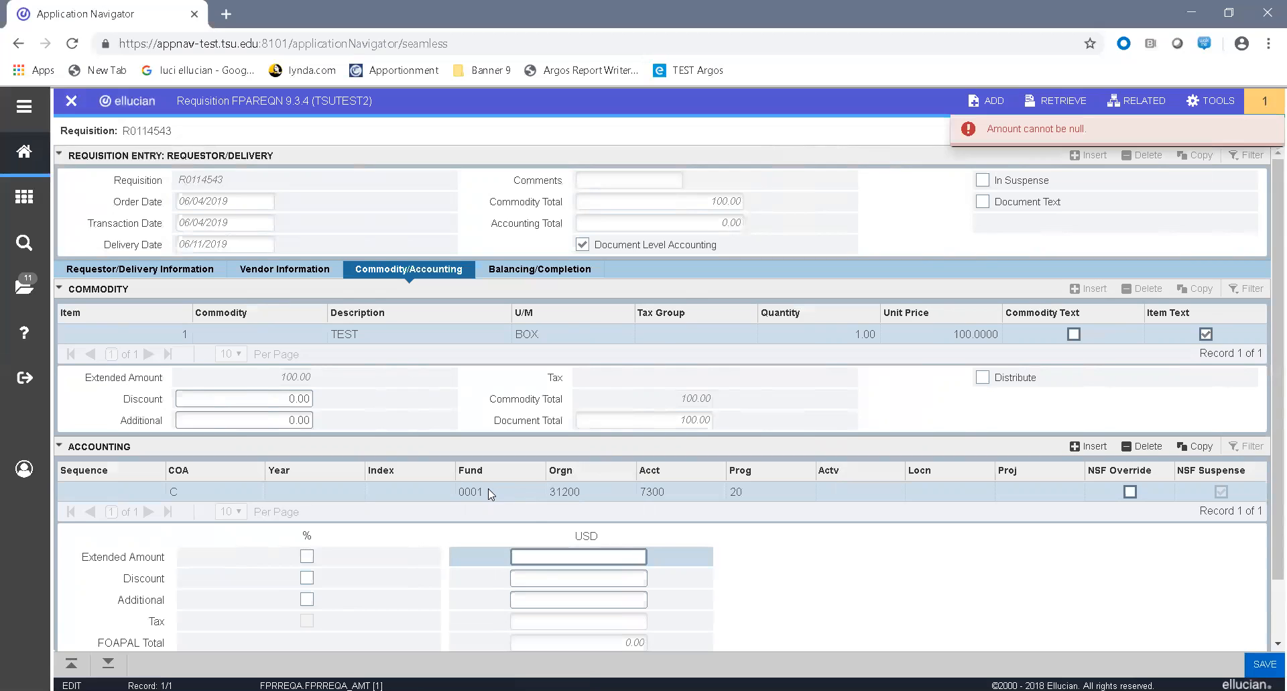
text(70)
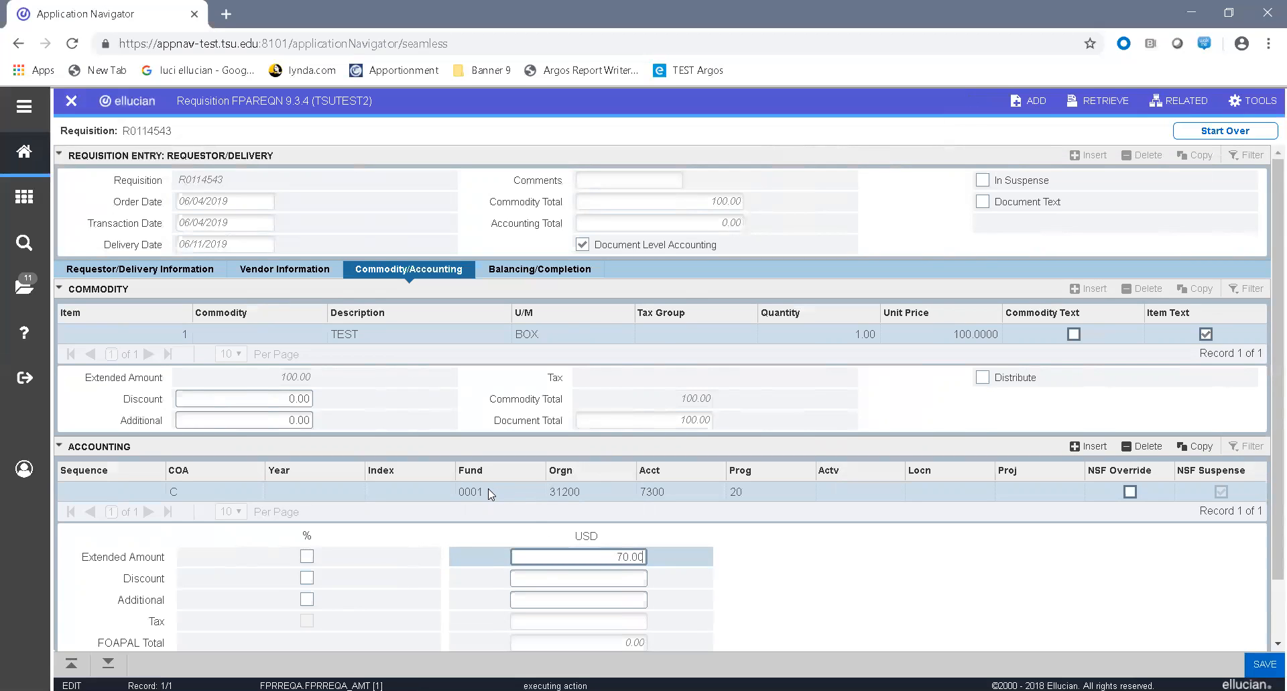
key(Tab)
key(Tab)
key(Tab)
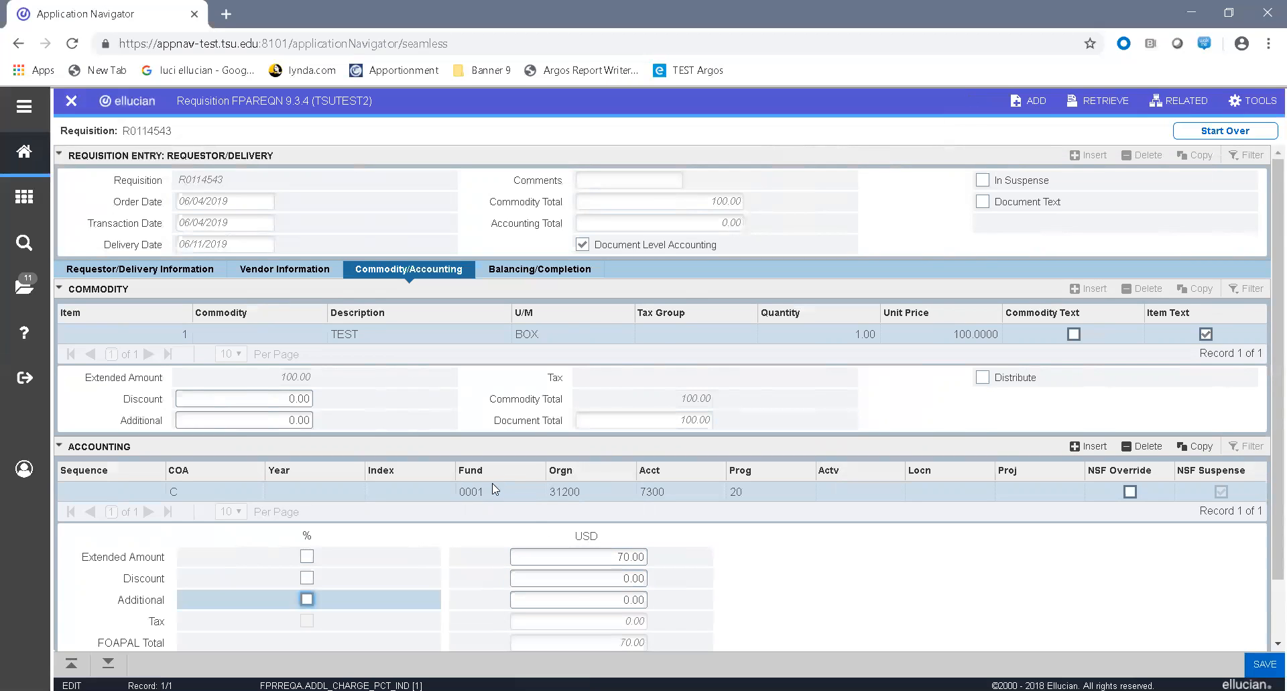
Step: Add a second accounting line under the first one, using chart of accounts C and leaving the index blank
click(495, 488)
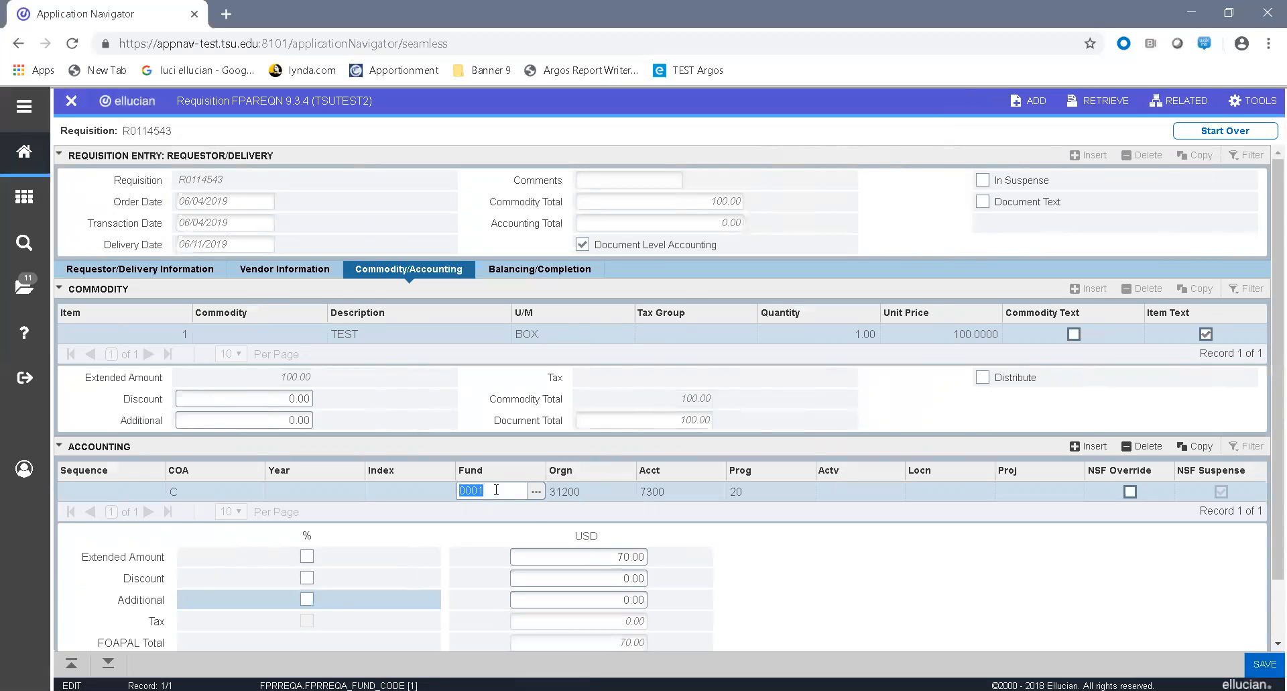
key(Tab)
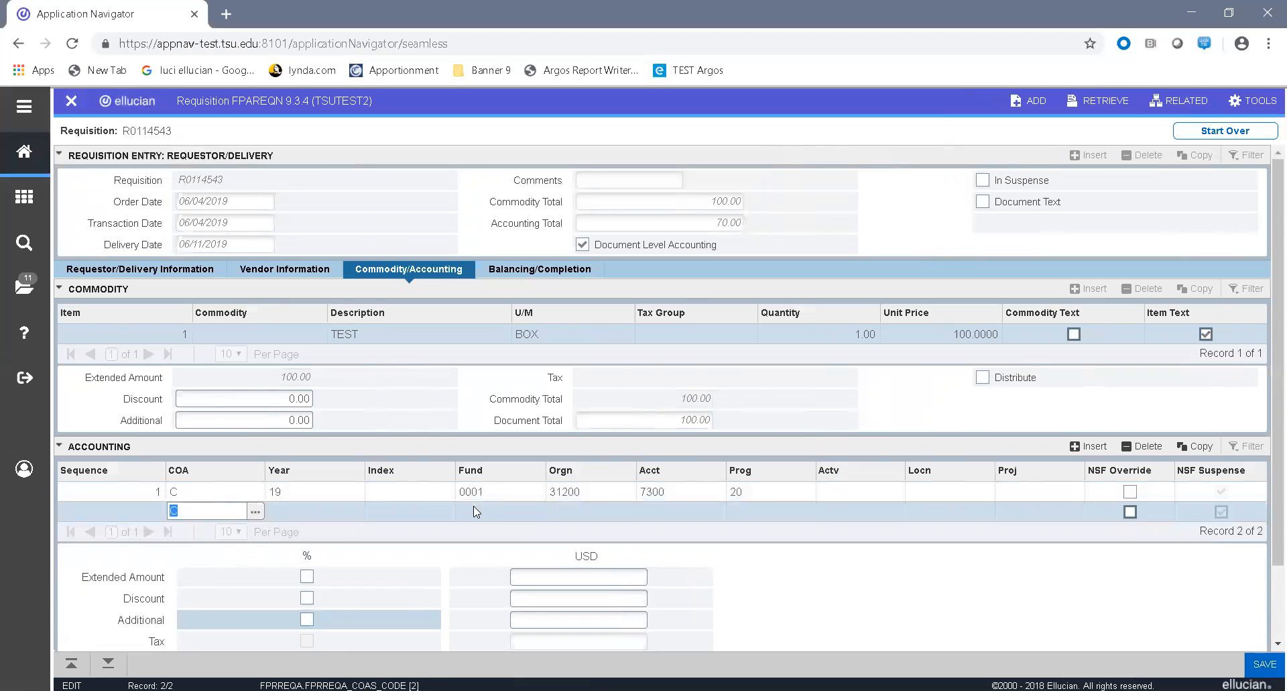
key(Tab)
key(Tab)
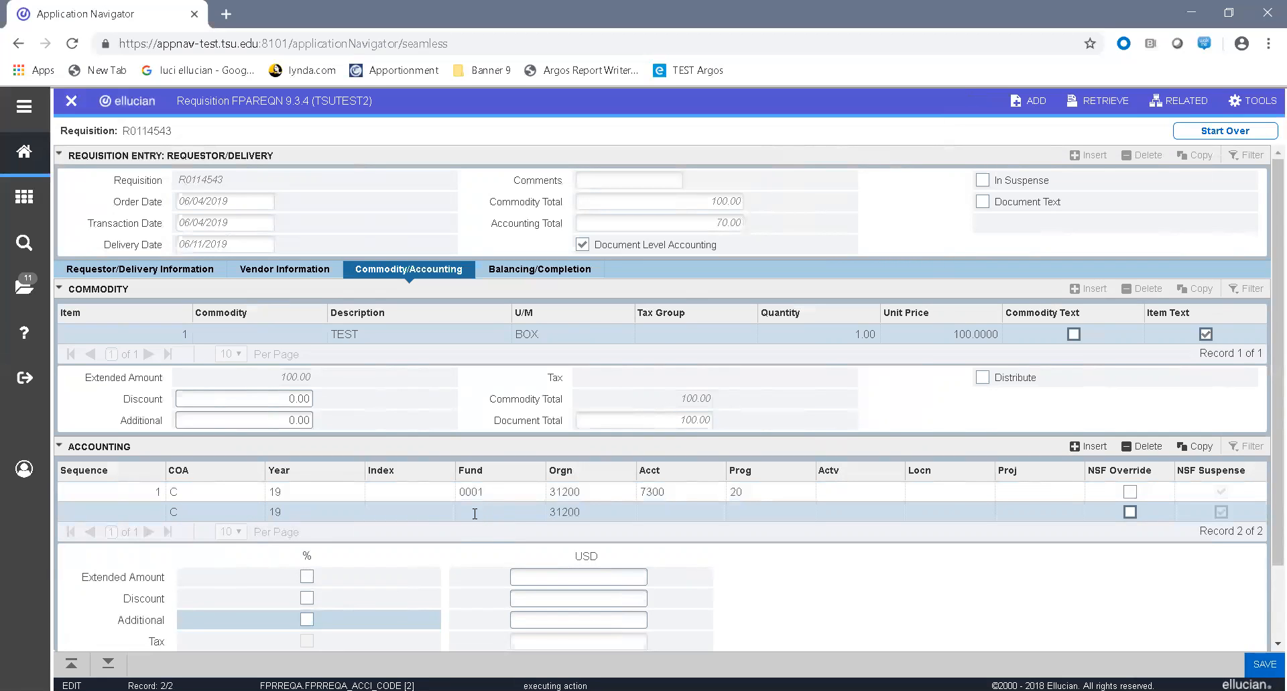
Step: Fill the second accounting line with fund 0247 and account 7300, keeping organization 31200 and program 20
click(475, 514)
text(00)
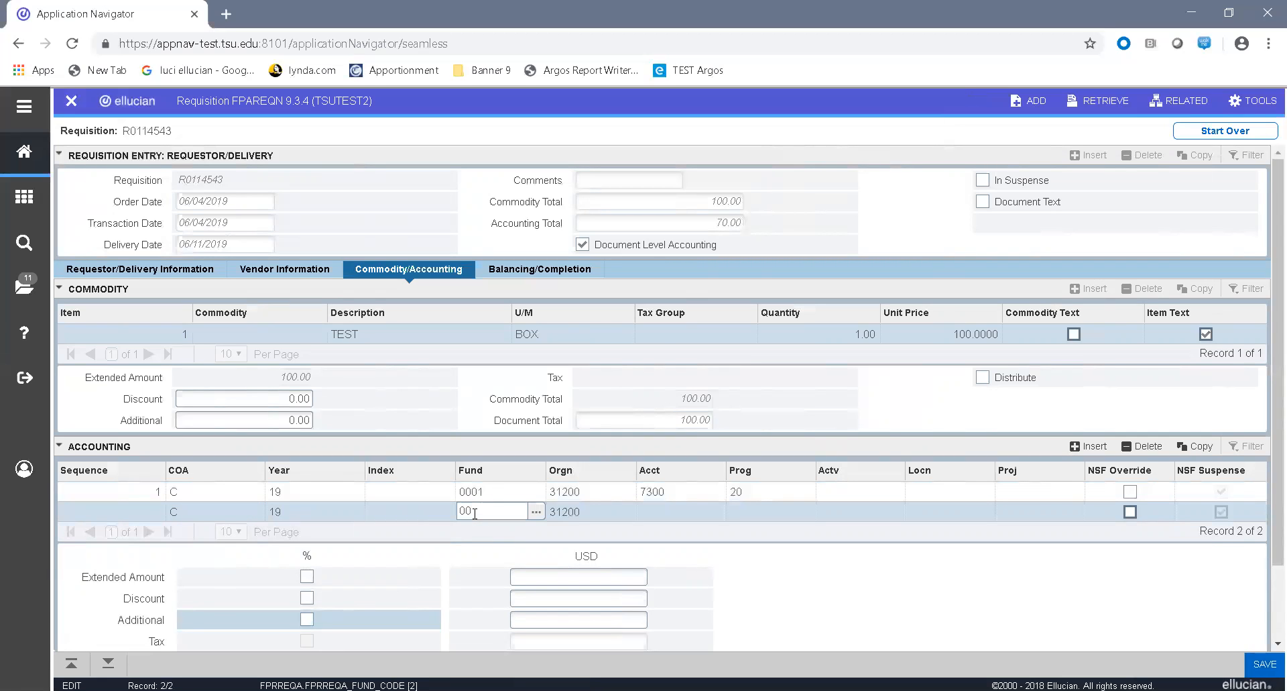
text(247)
key(Tab)
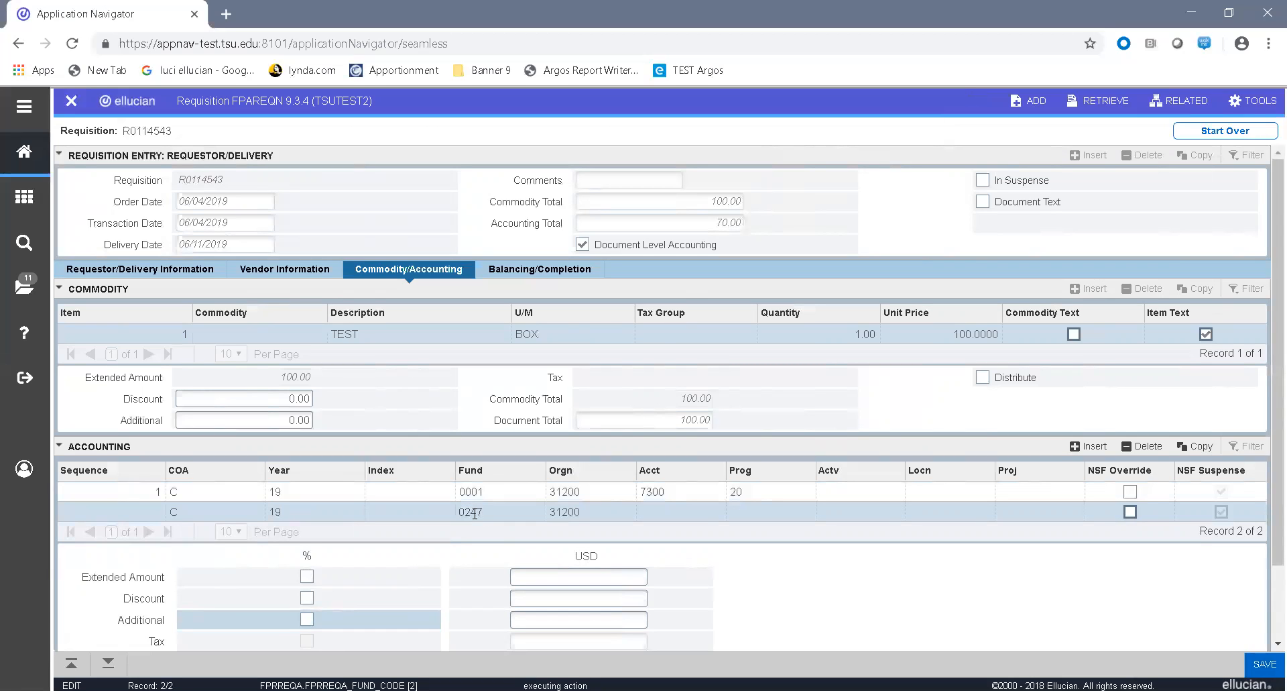
click(700, 508)
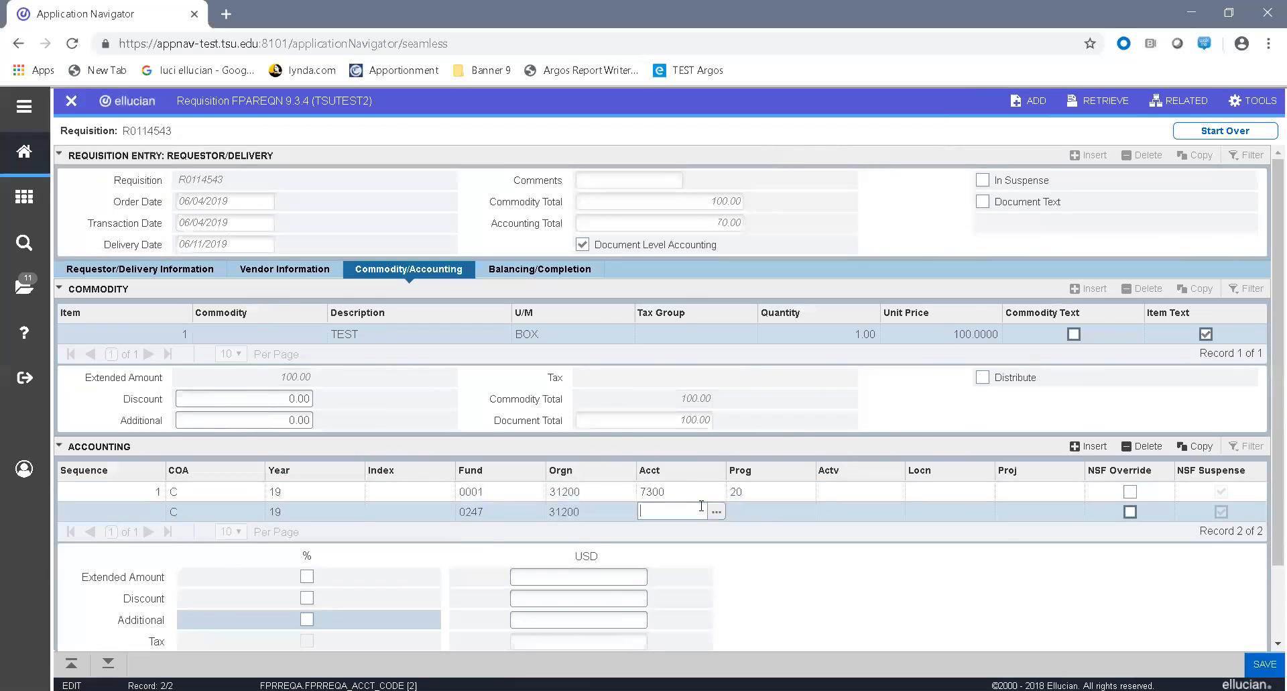
text(7300)
key(Tab)
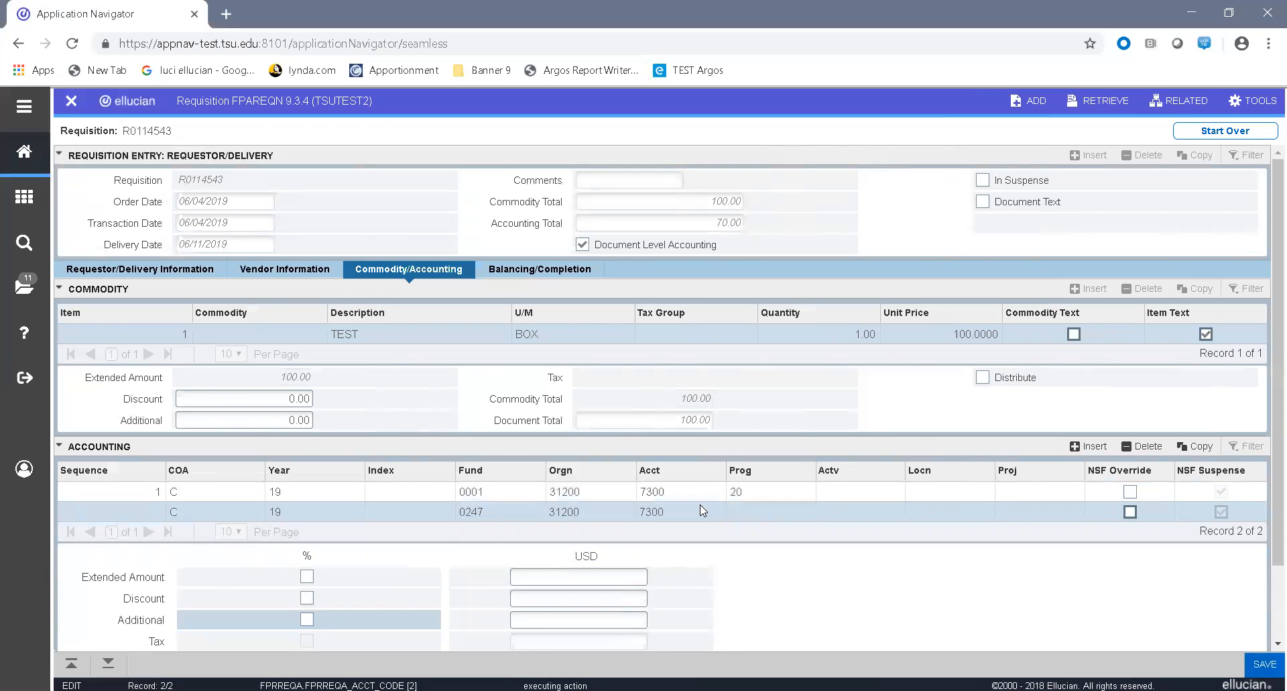
key(Tab)
Step: Set the second accounting line's extended amount to 30 USD and leave the discount and additional amounts at zero
click(598, 575)
text(30)
key(Tab)
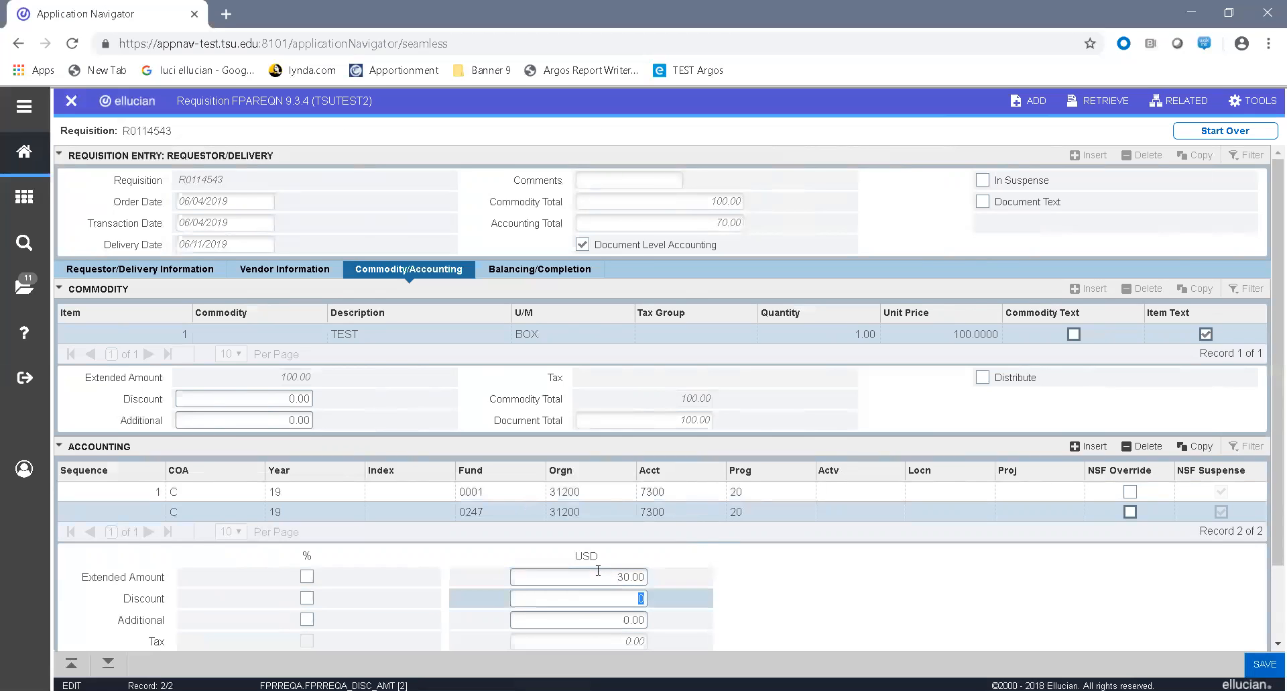
scroll(598, 572, down, 1)
key(Tab)
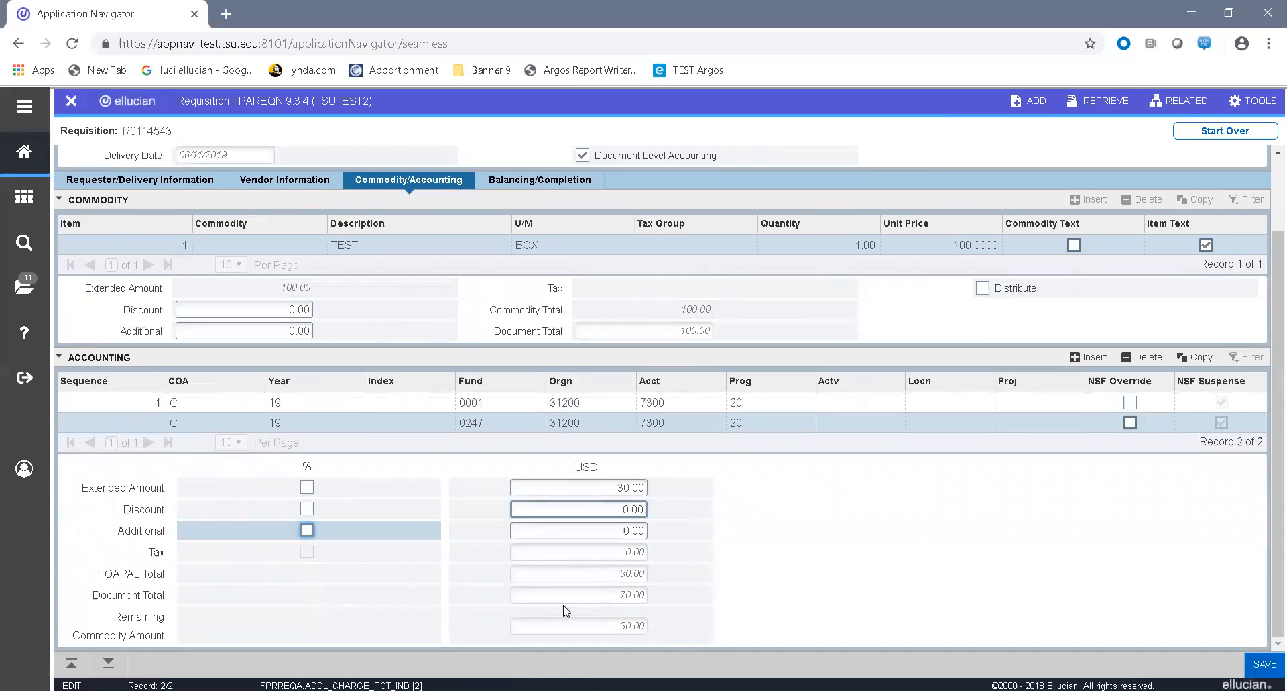
key(Tab)
Step: Review the account codes and amounts of both accounting lines
key(Tab)
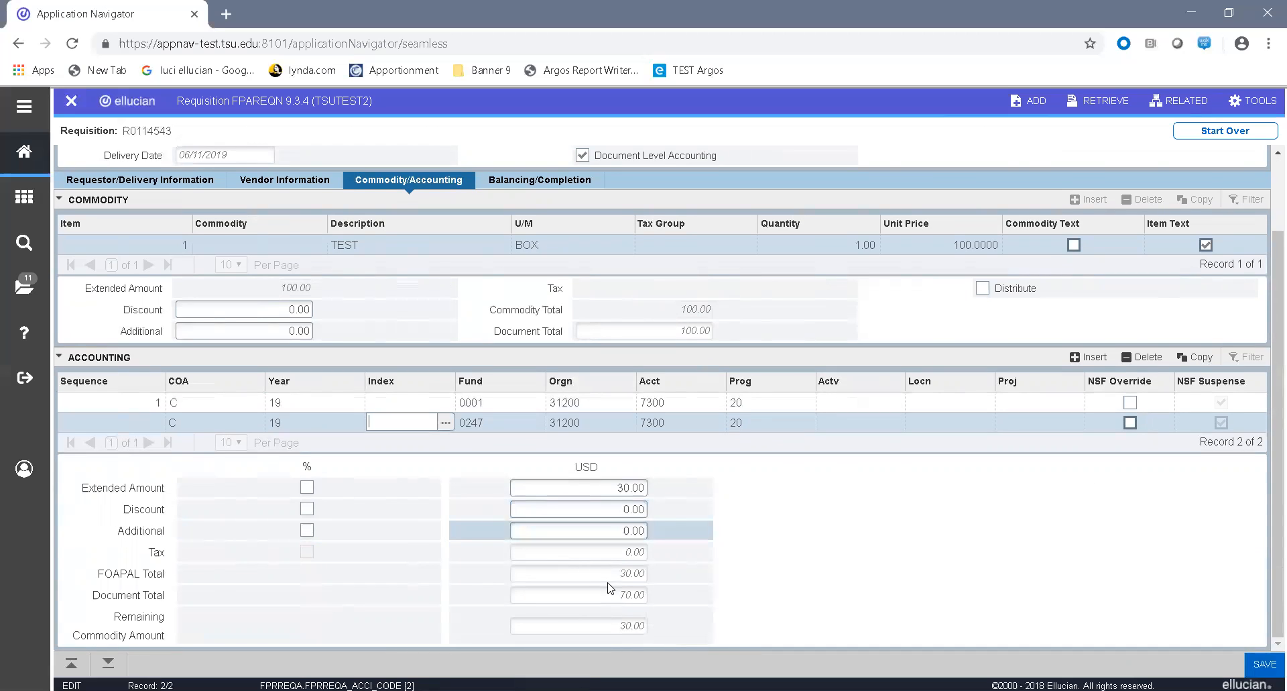
key(Tab)
key(Tab)
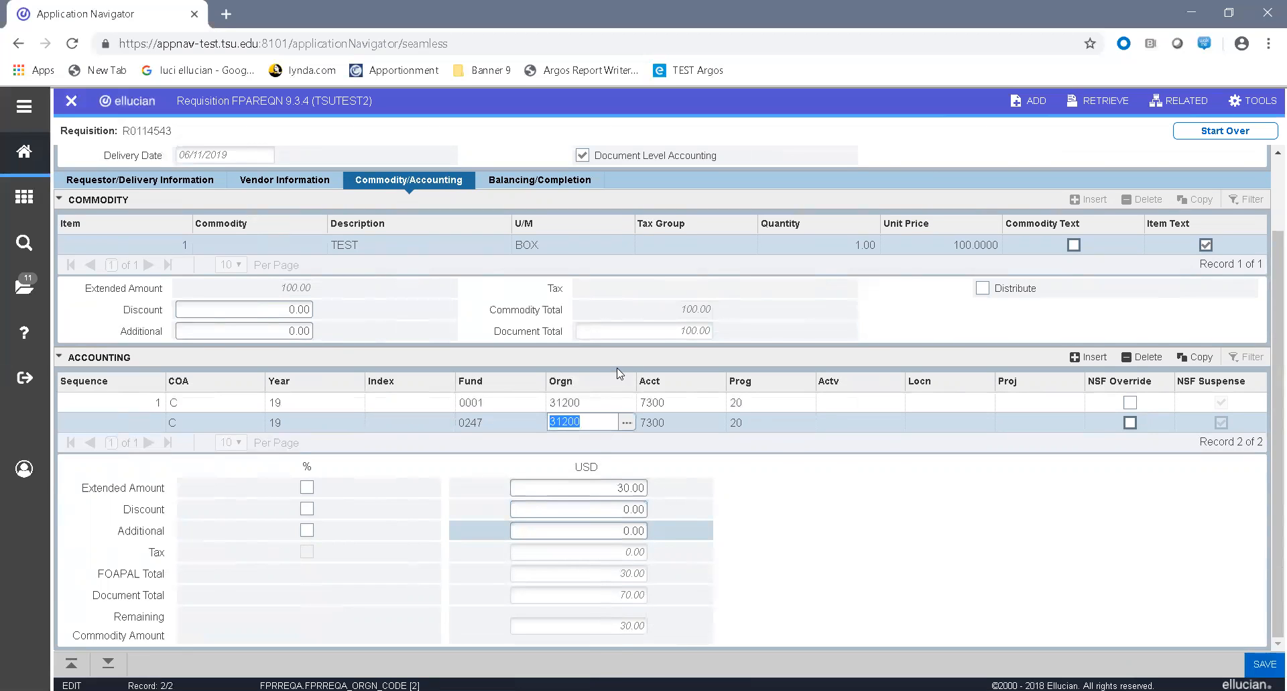
click(599, 397)
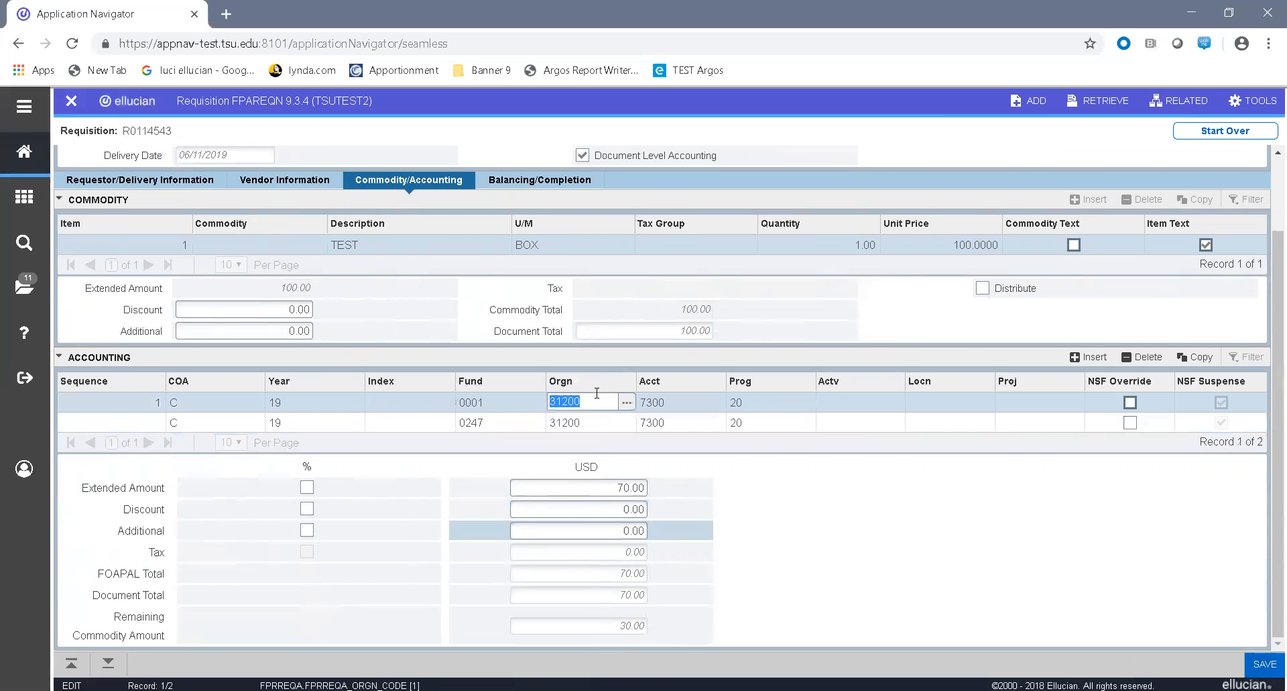
click(592, 422)
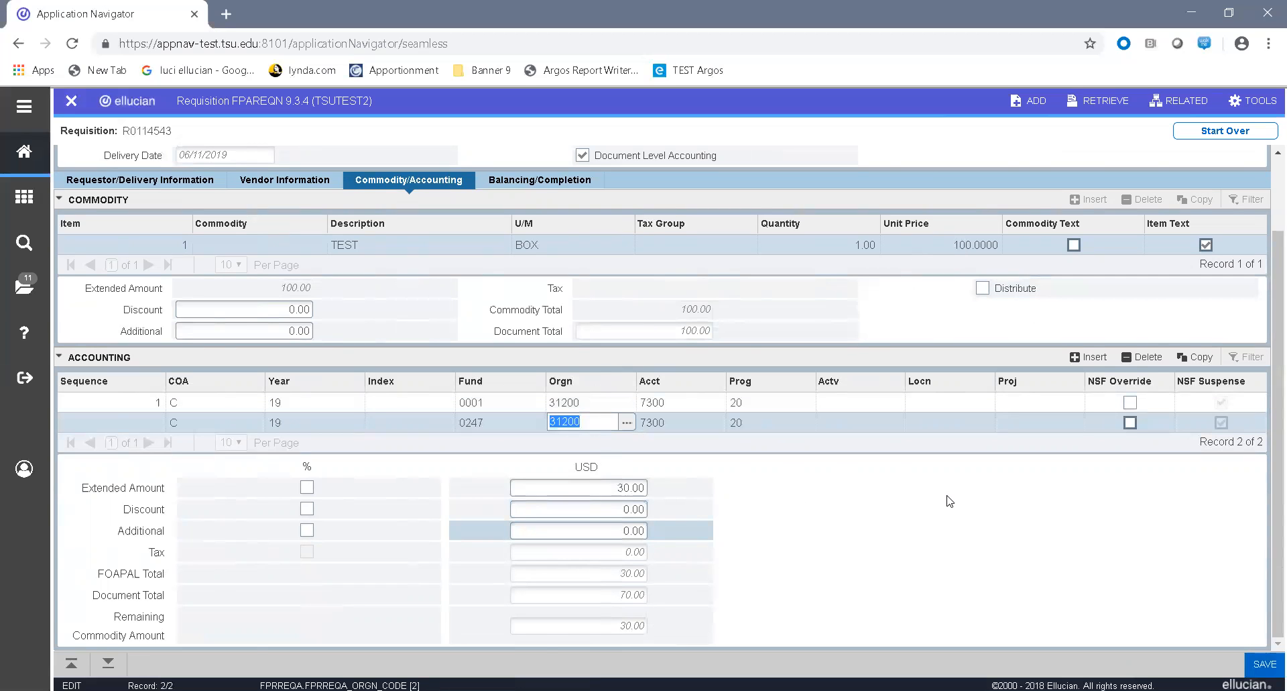
key(Tab)
key(Tab)
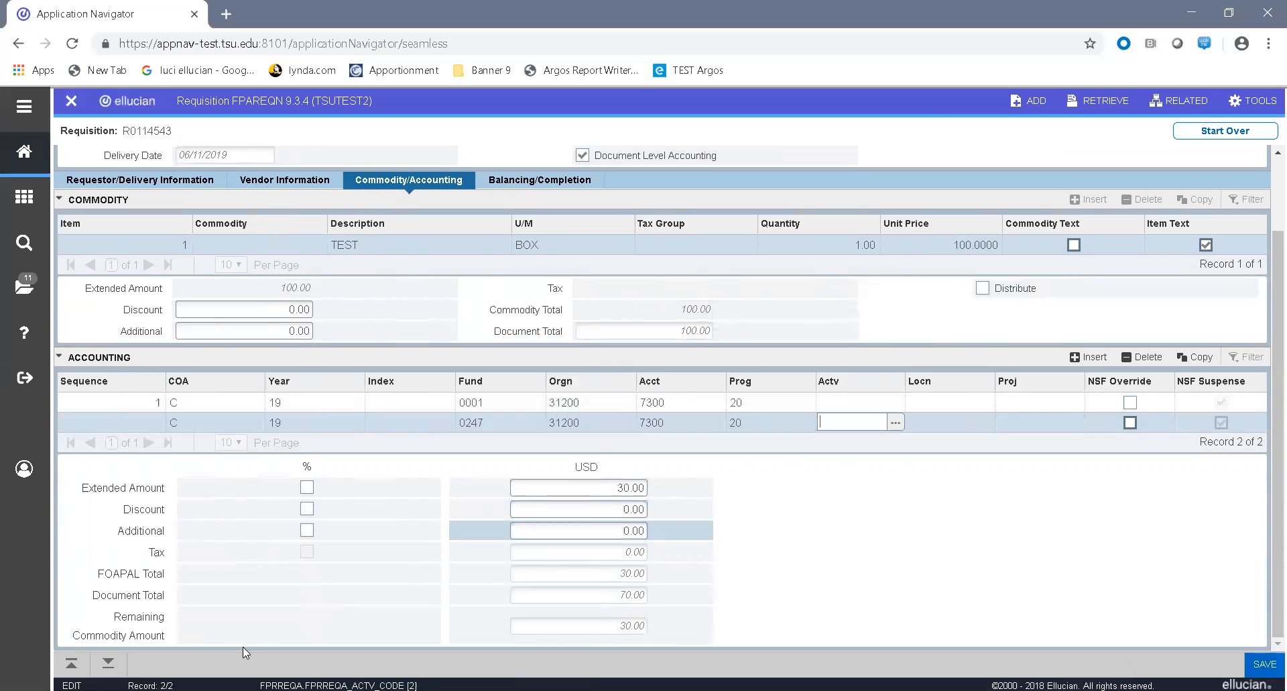
Step: Proceed to Balancing/Completion, dismiss the budget notifications and mark the requisition complete
click(108, 662)
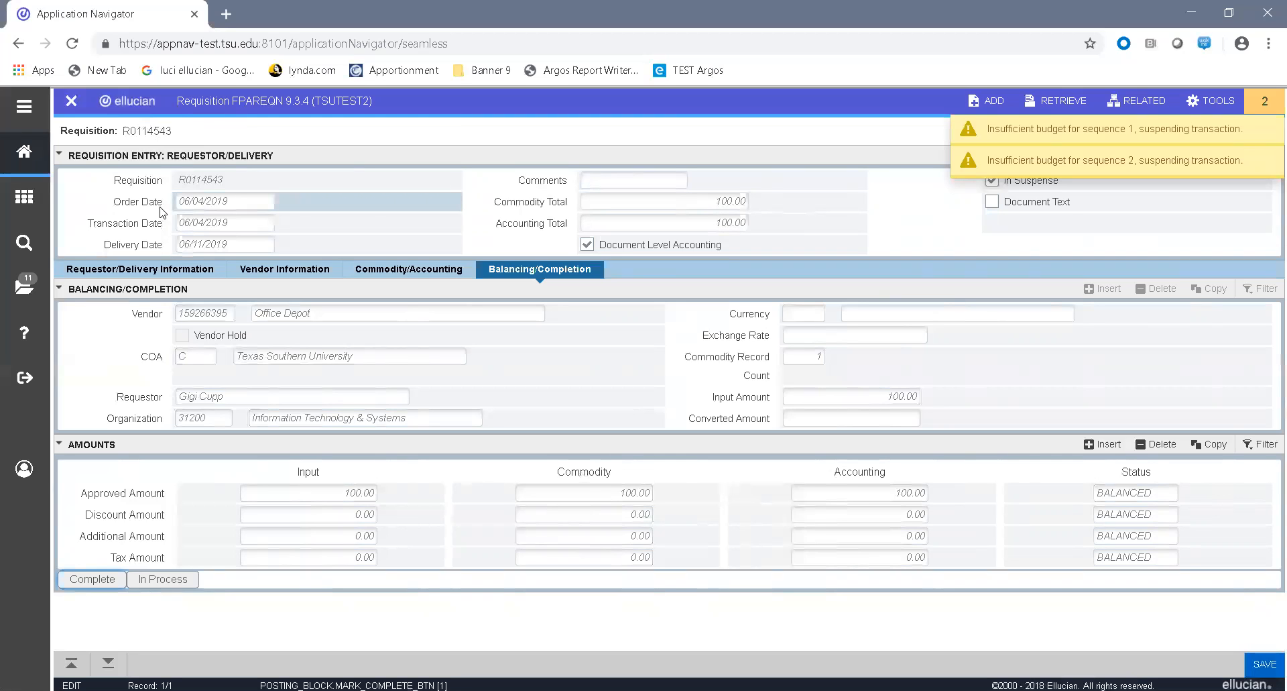
click(1267, 104)
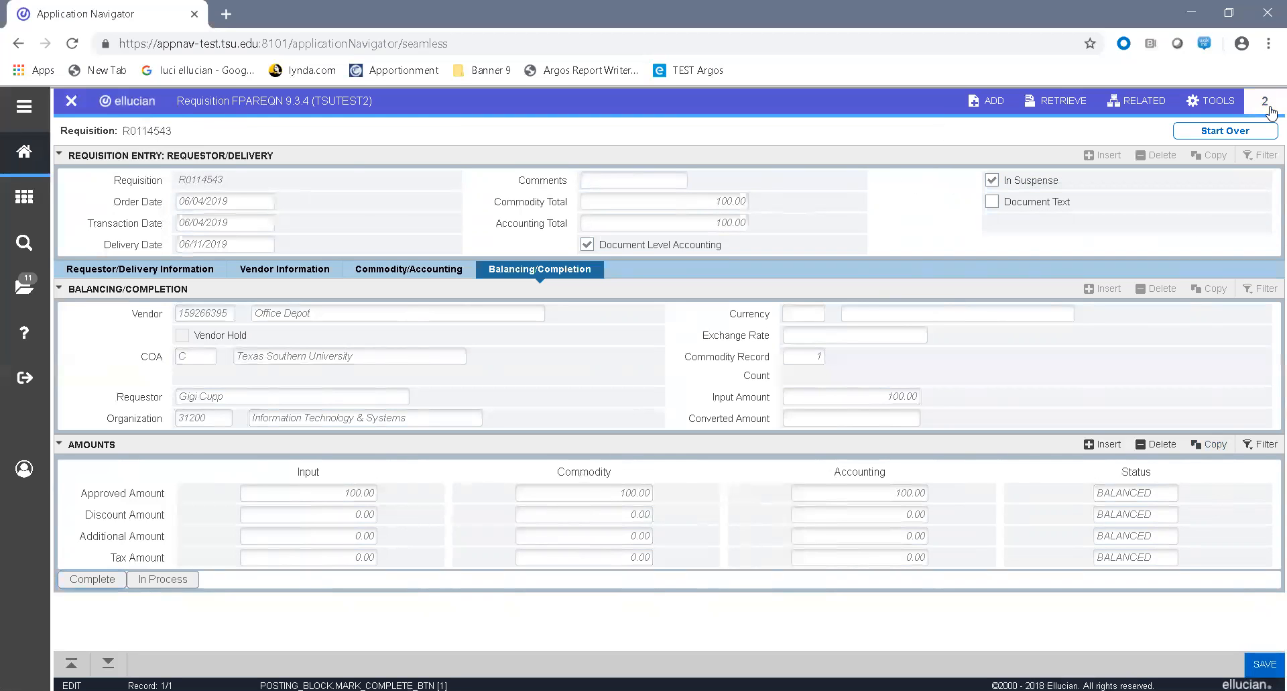
click(111, 580)
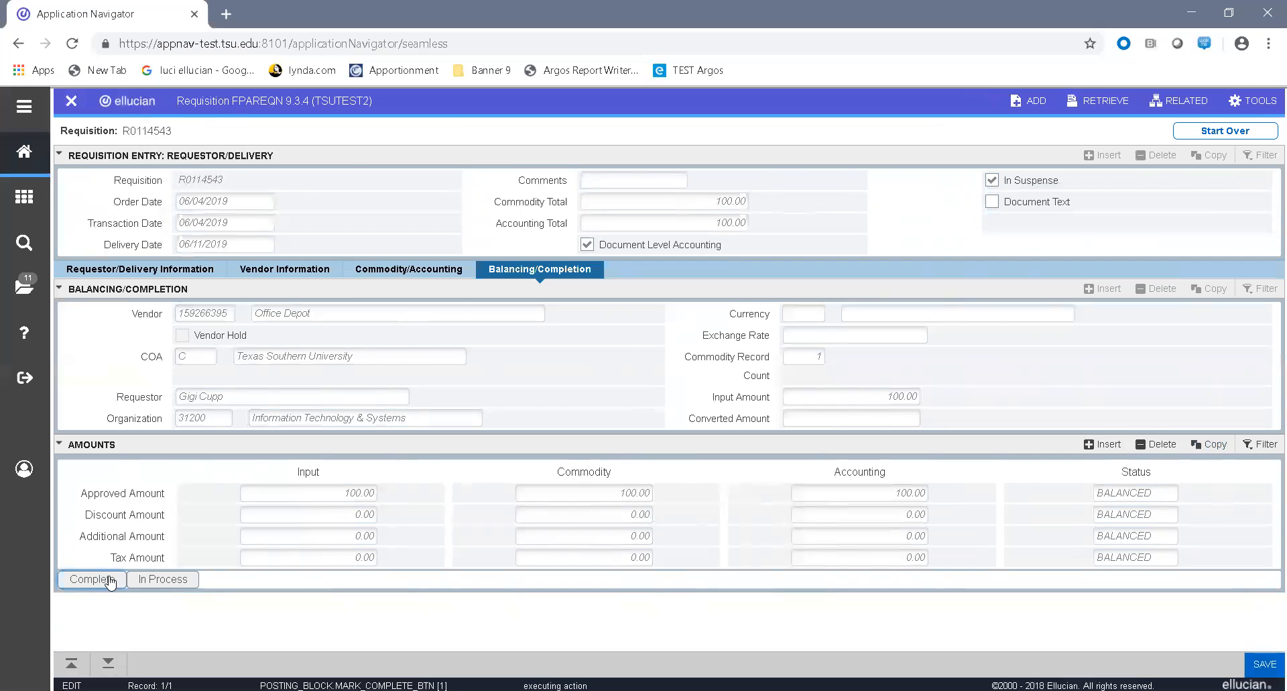